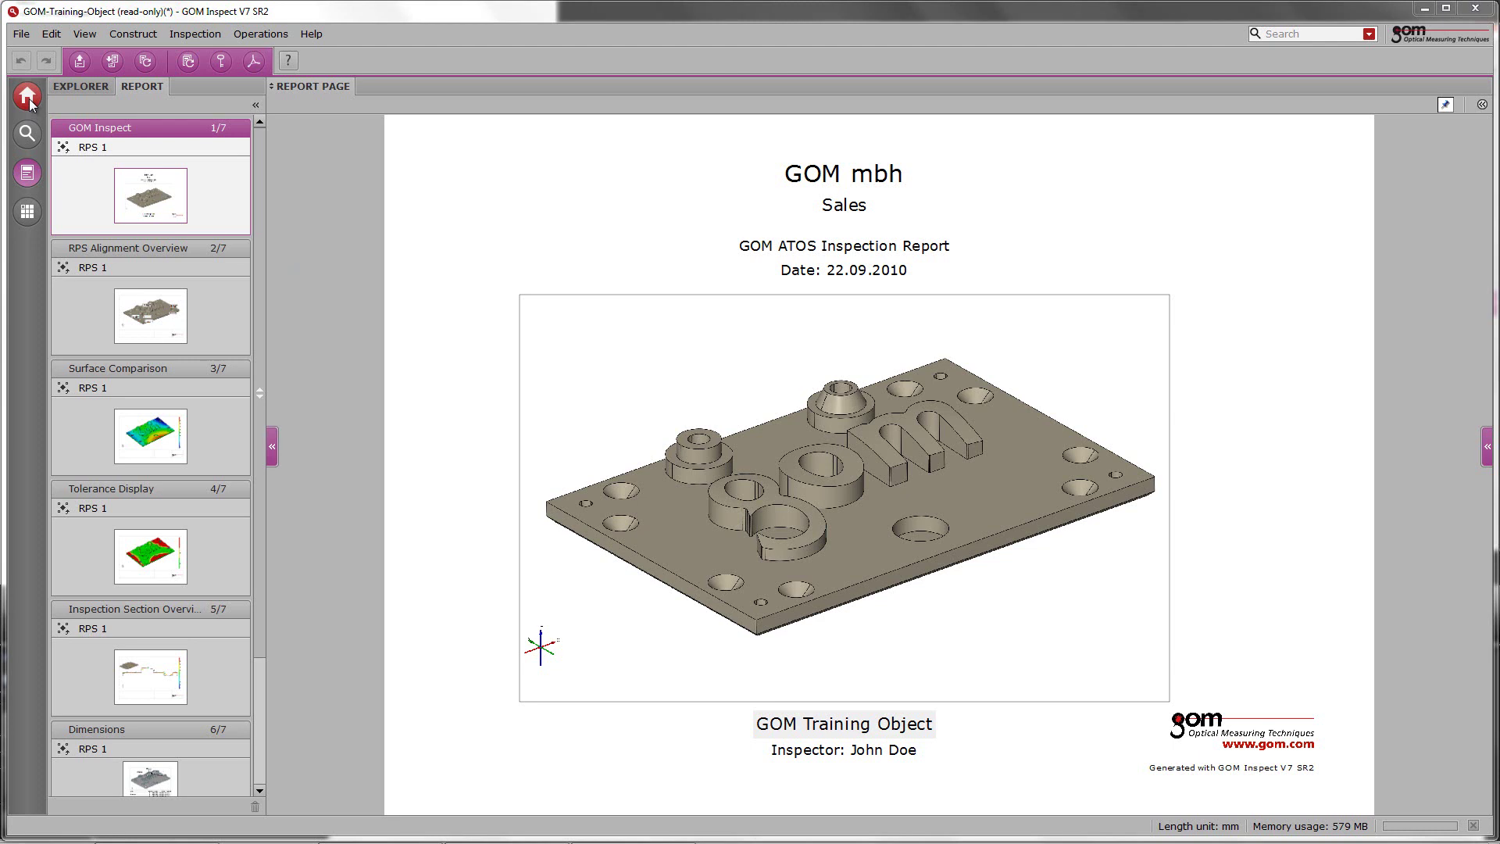
Step: Look through the Start, Inspection, Report and remaining workspaces, and return to the Inspection workspace
{"action": "left_click", "coordinate": [28, 97]}
{"action": "left_click", "coordinate": [27, 133]}
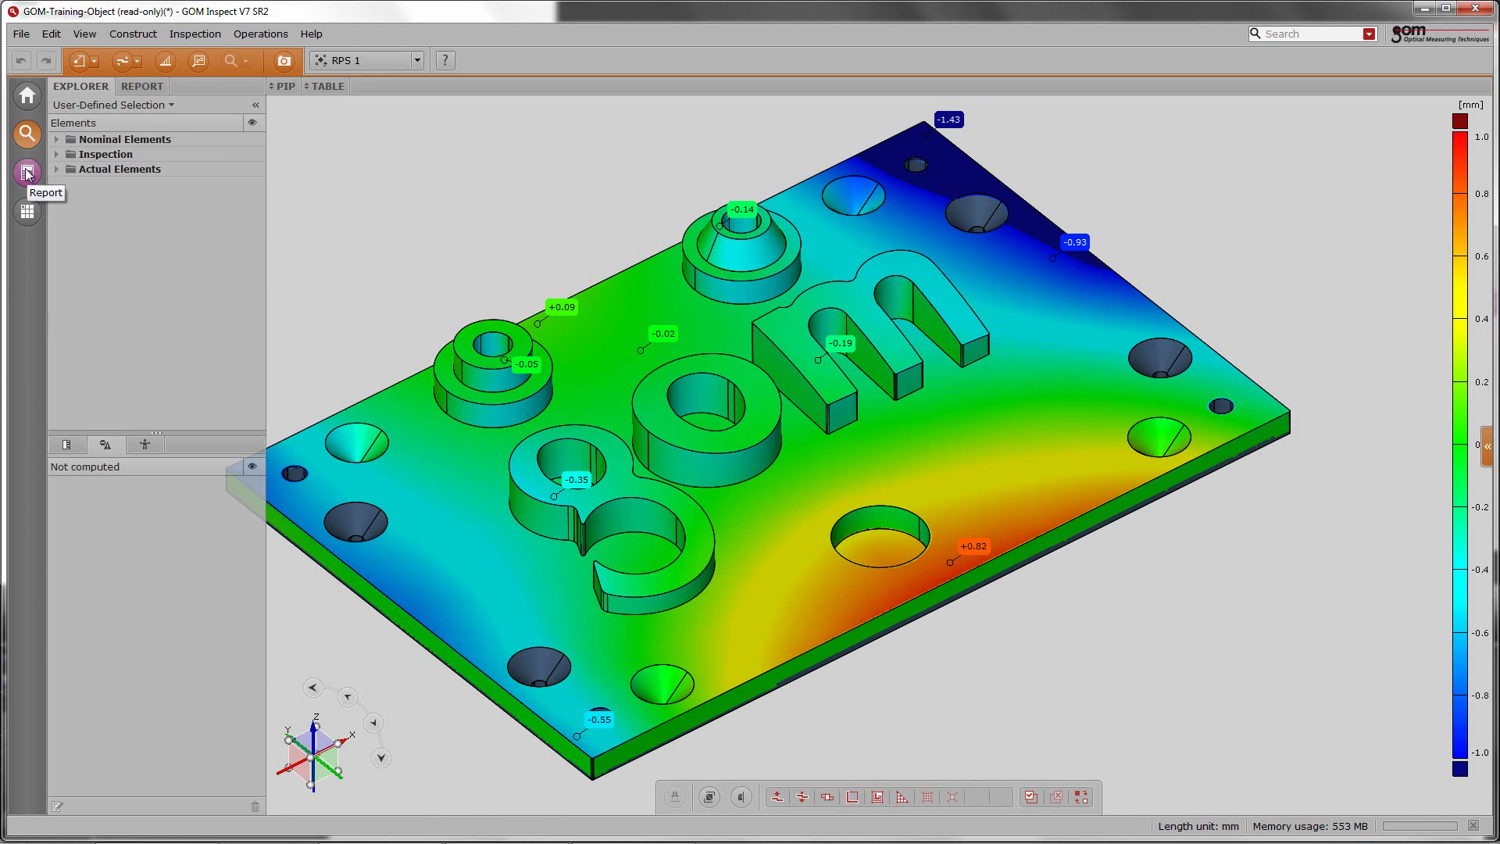
{"action": "left_click", "coordinate": [28, 173]}
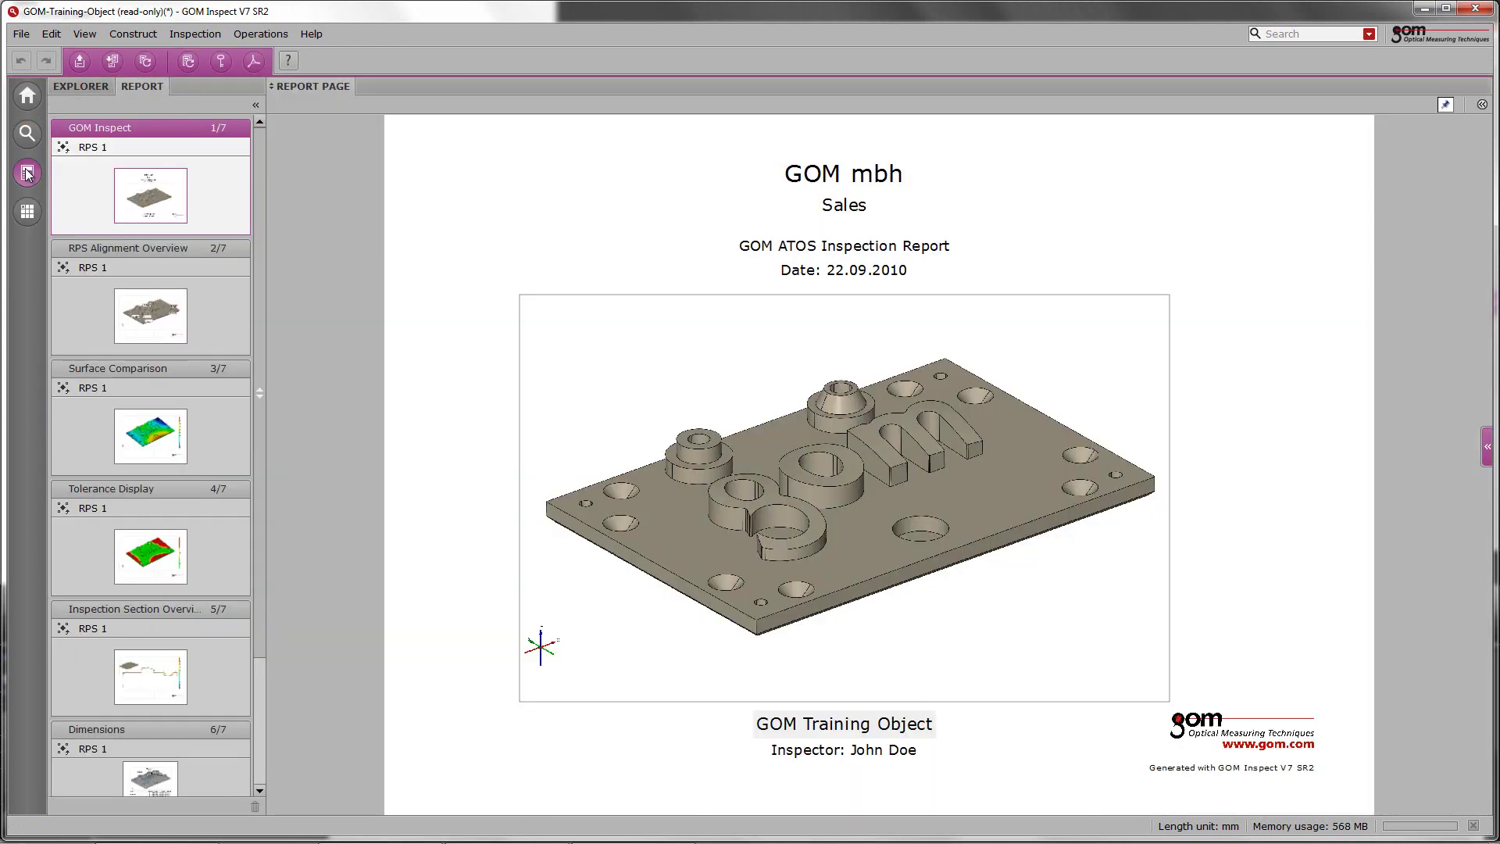
{"action": "left_click", "coordinate": [28, 209]}
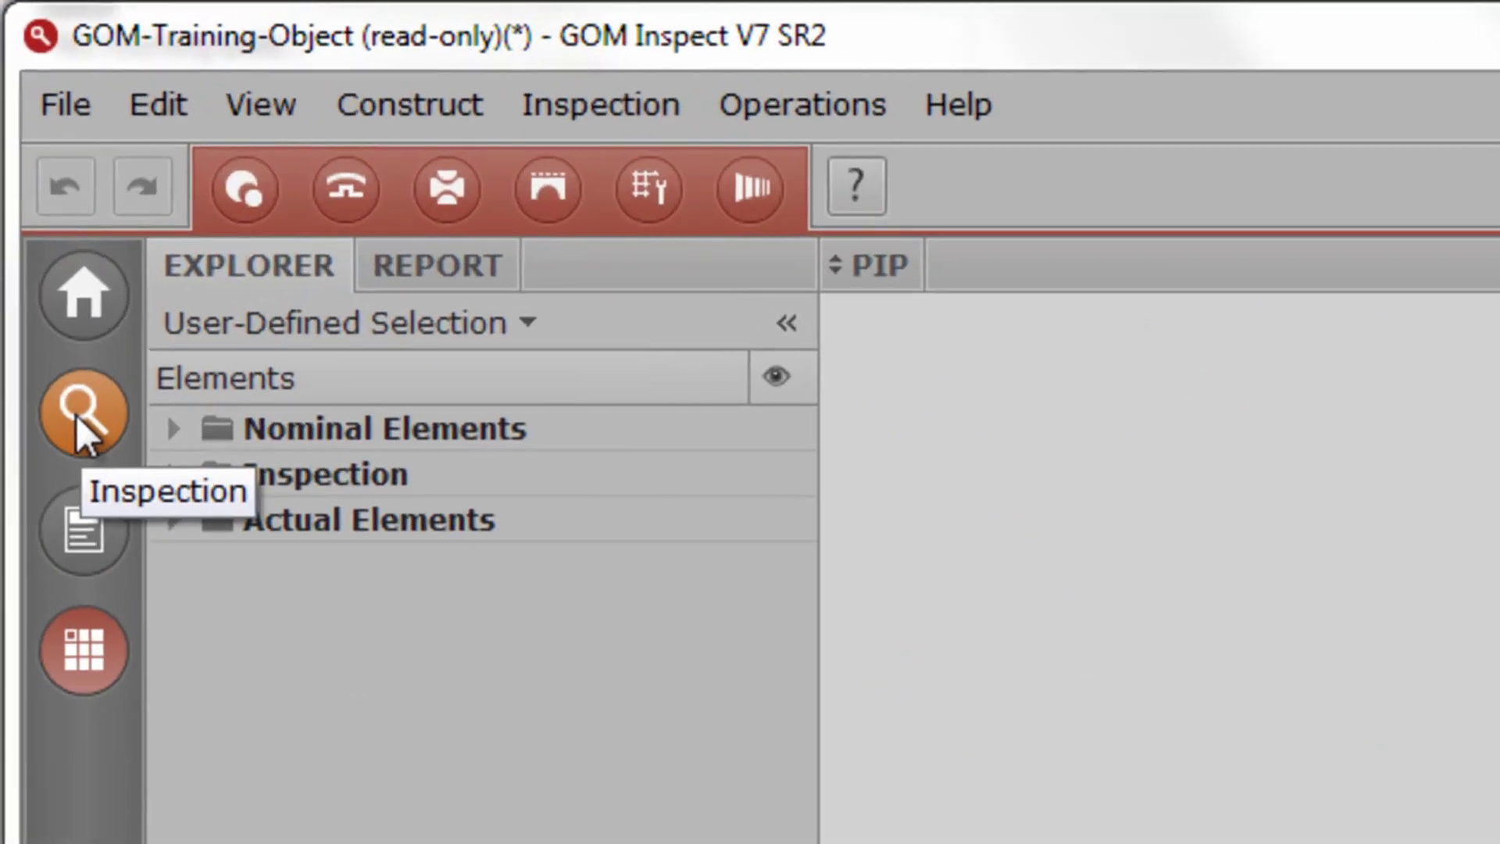
{"action": "left_click", "coordinate": [27, 134]}
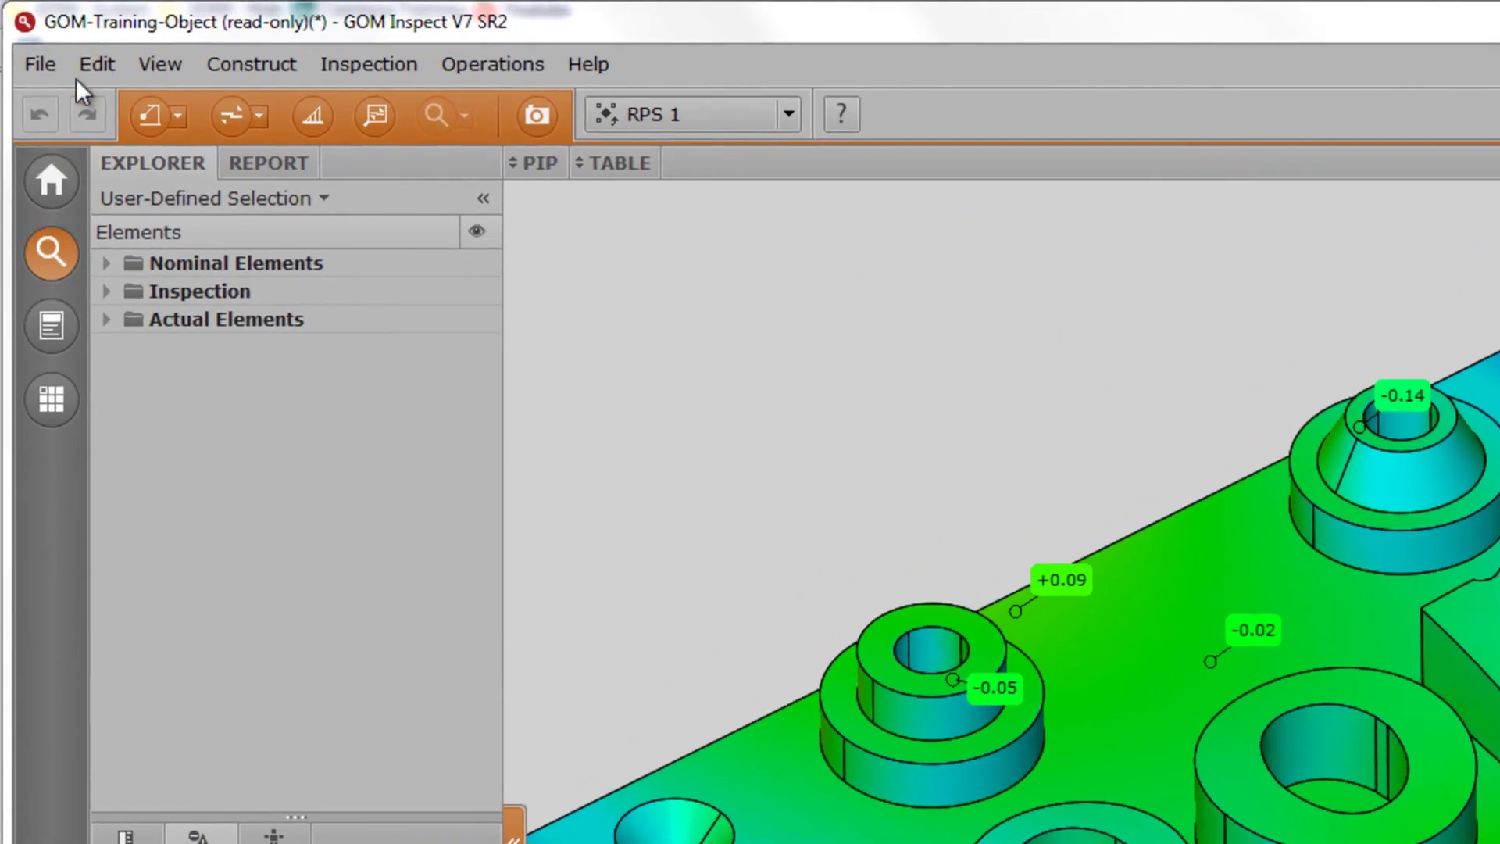
{"action": "left_click", "coordinate": [31, 61]}
{"action": "mouse_move", "coordinate": [84, 61]}
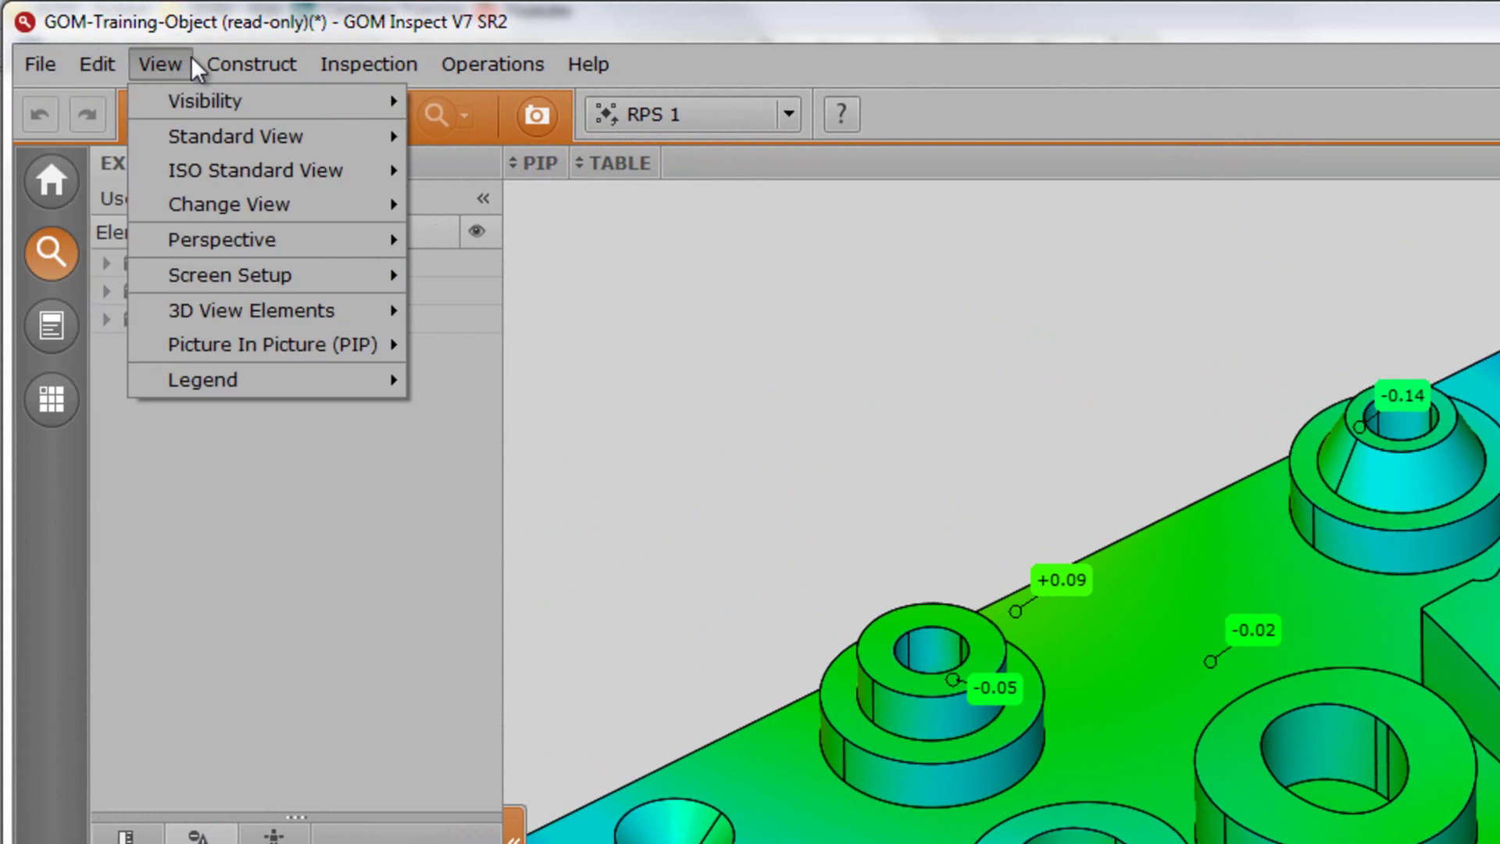
{"action": "left_click", "coordinate": [221, 62]}
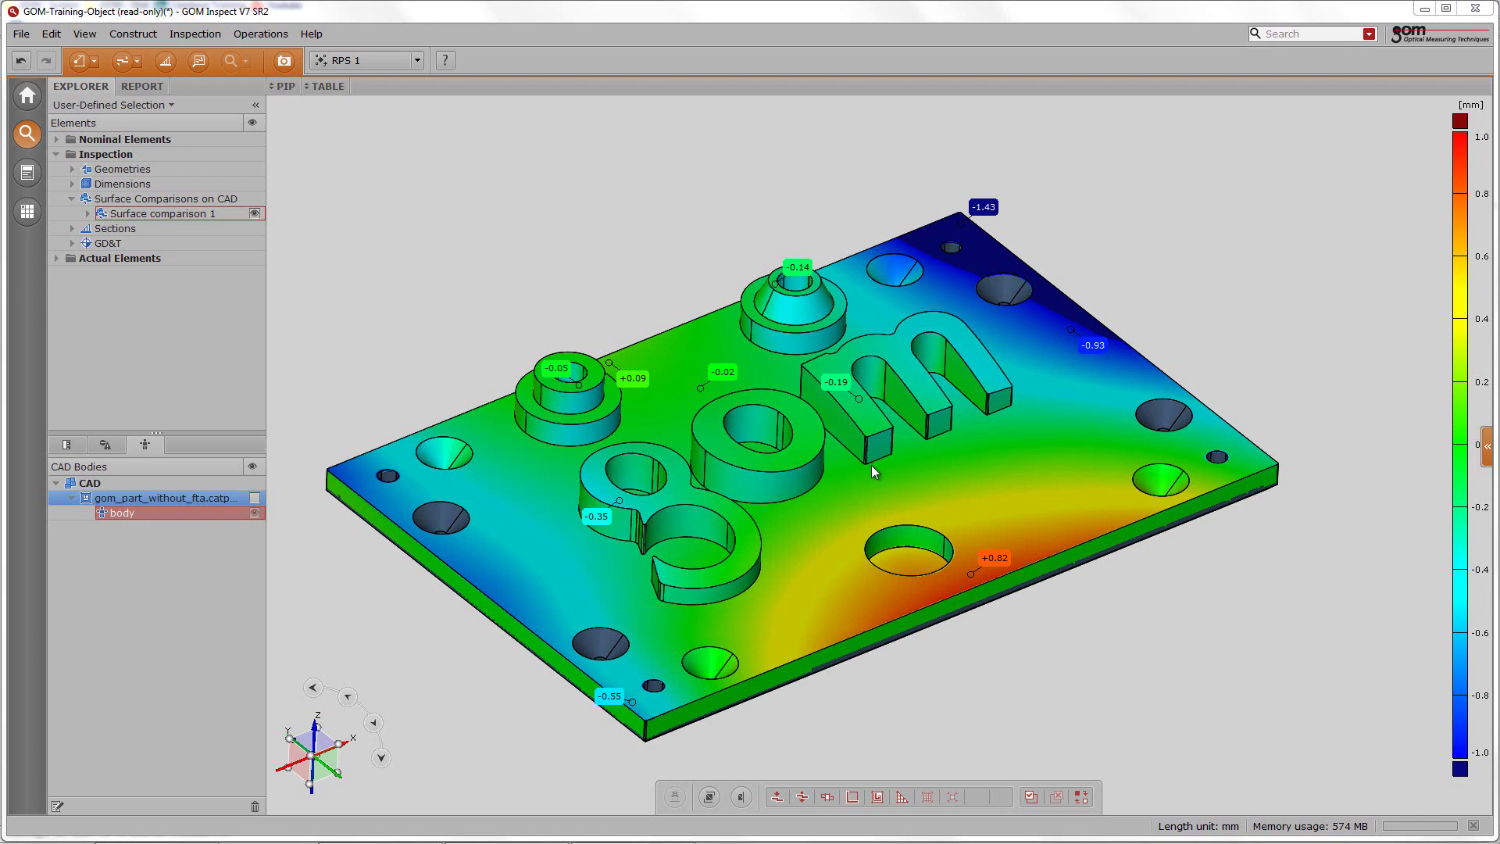
Step: Examine the colour-mapped part in the 3D view from changed angles and distances, including a close-up of the letter "o"
{"action": "mouse_move", "coordinate": [912, 428]}
{"action": "left_mouse_down", "text": "ctrl"}
{"action": "mouse_move", "coordinate": [847, 394]}
{"action": "mouse_move", "coordinate": [948, 452]}
{"action": "mouse_move", "coordinate": [998, 428]}
{"action": "mouse_move", "coordinate": [905, 427]}
{"action": "left_mouse_up", "text": "ctrl"}
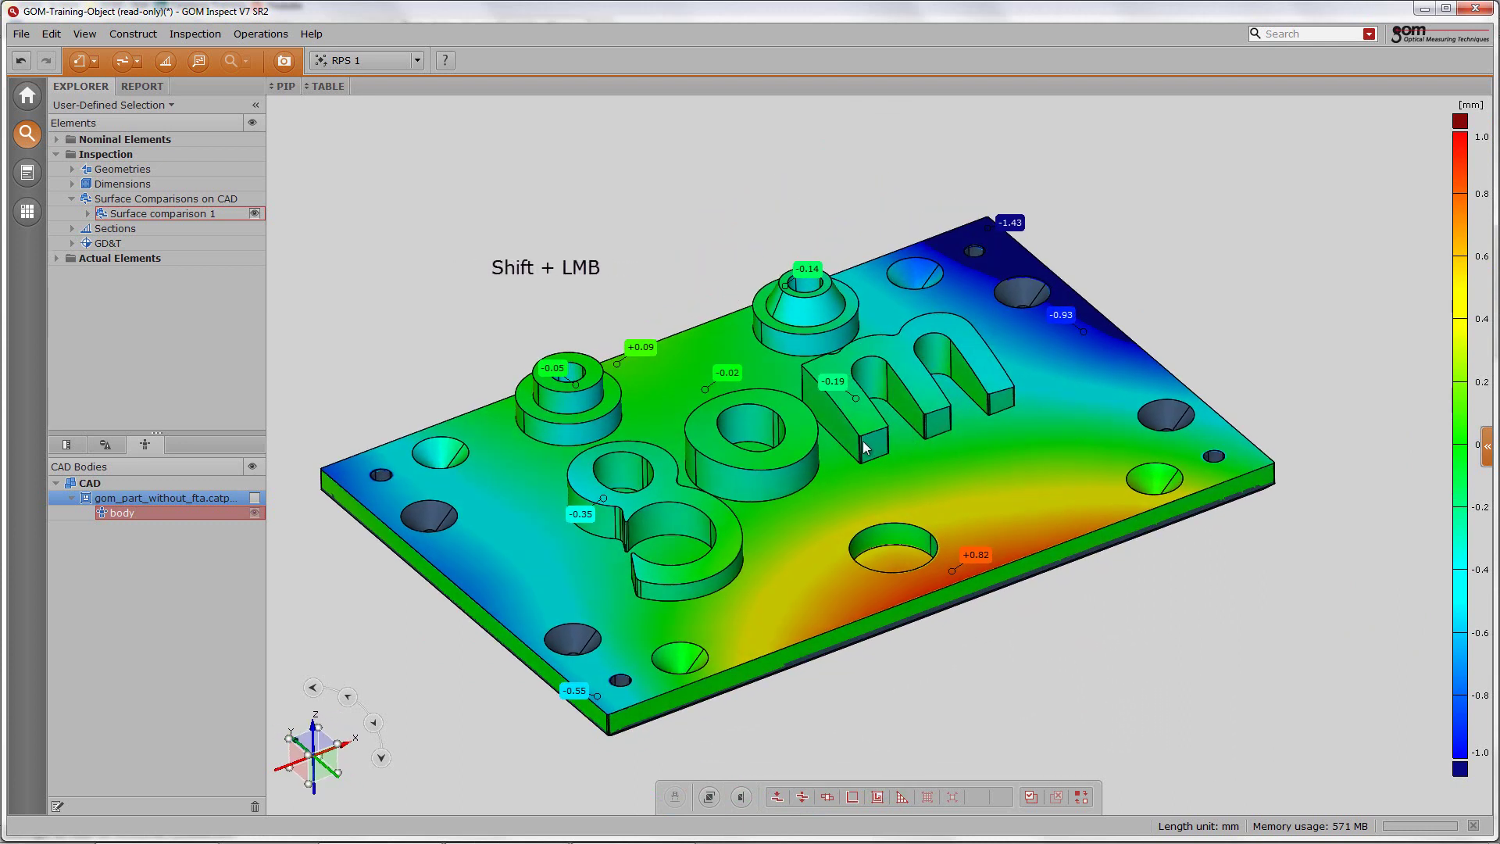
{"action": "mouse_move", "coordinate": [851, 438]}
{"action": "left_mouse_down", "text": "shift"}
{"action": "mouse_move", "coordinate": [791, 432]}
{"action": "mouse_move", "coordinate": [857, 440]}
{"action": "left_mouse_up", "text": "shift"}
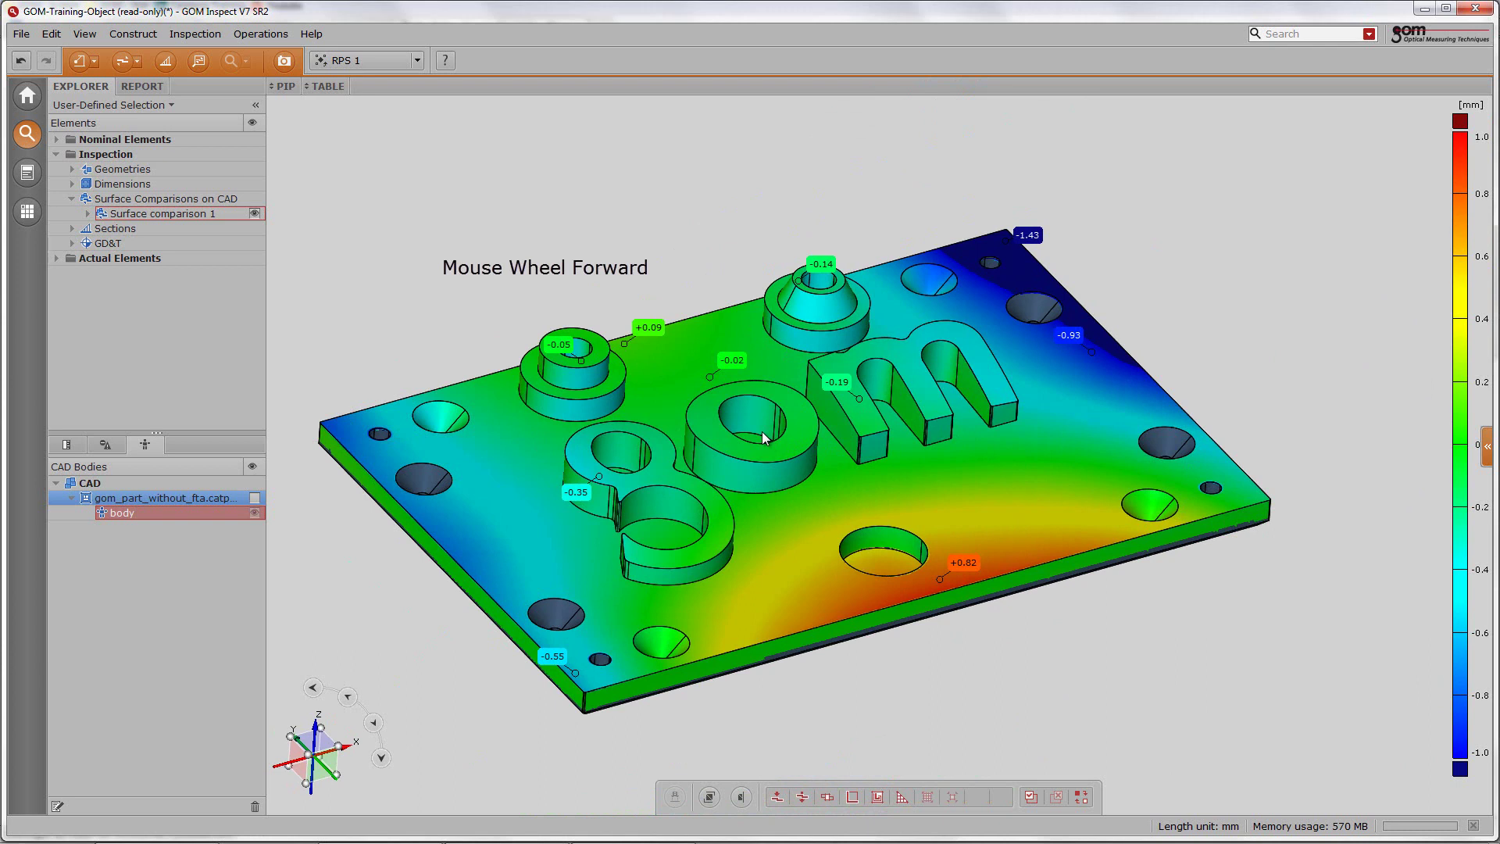
{"action": "scroll", "coordinate": [761, 431], "scroll_direction": "up", "scroll_amount": 5}
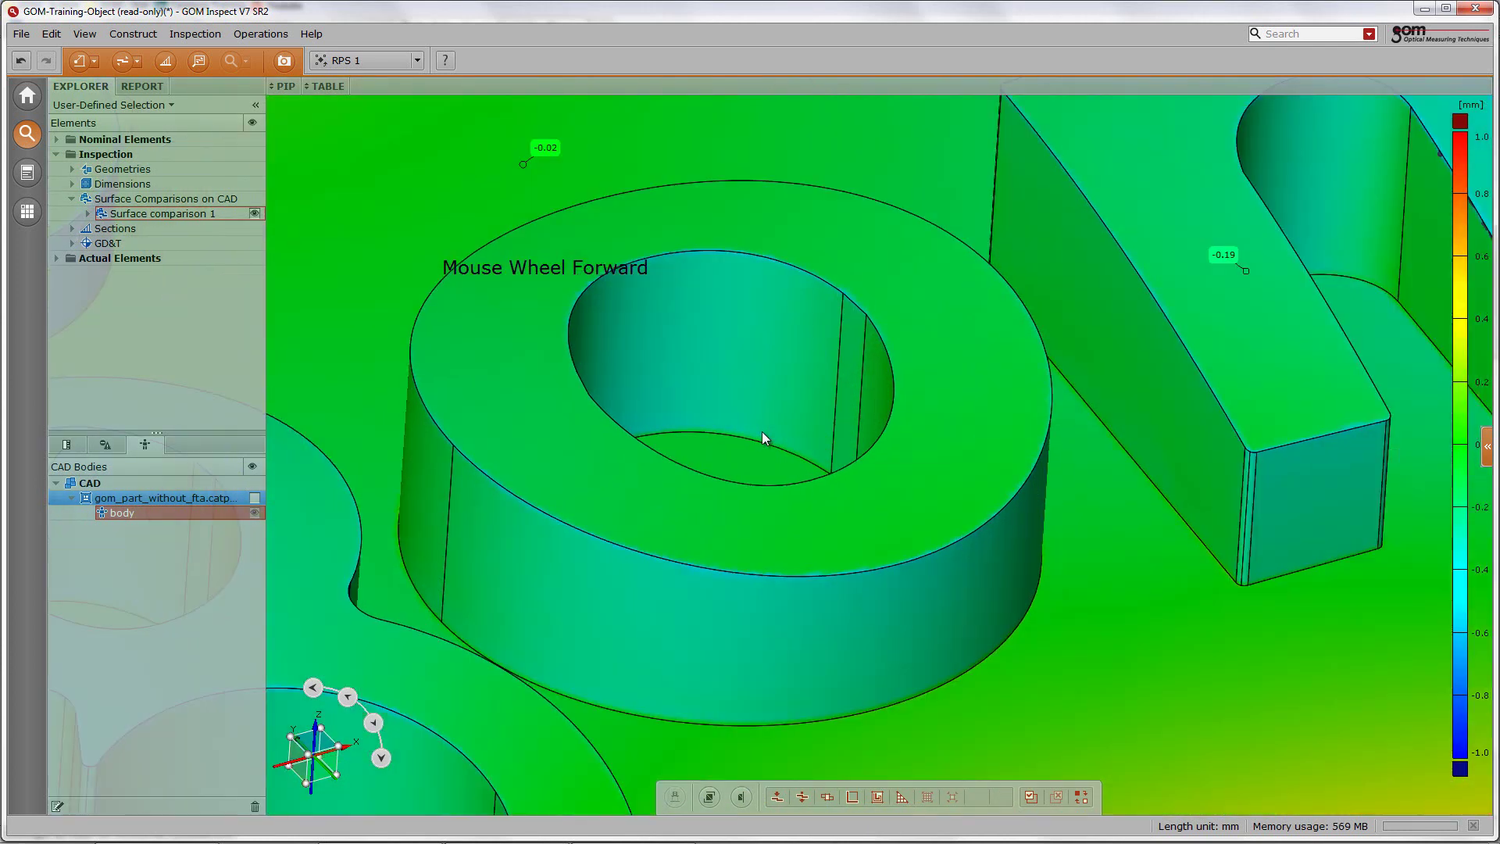
{"action": "scroll", "coordinate": [764, 434], "scroll_direction": "down", "scroll_amount": 5}
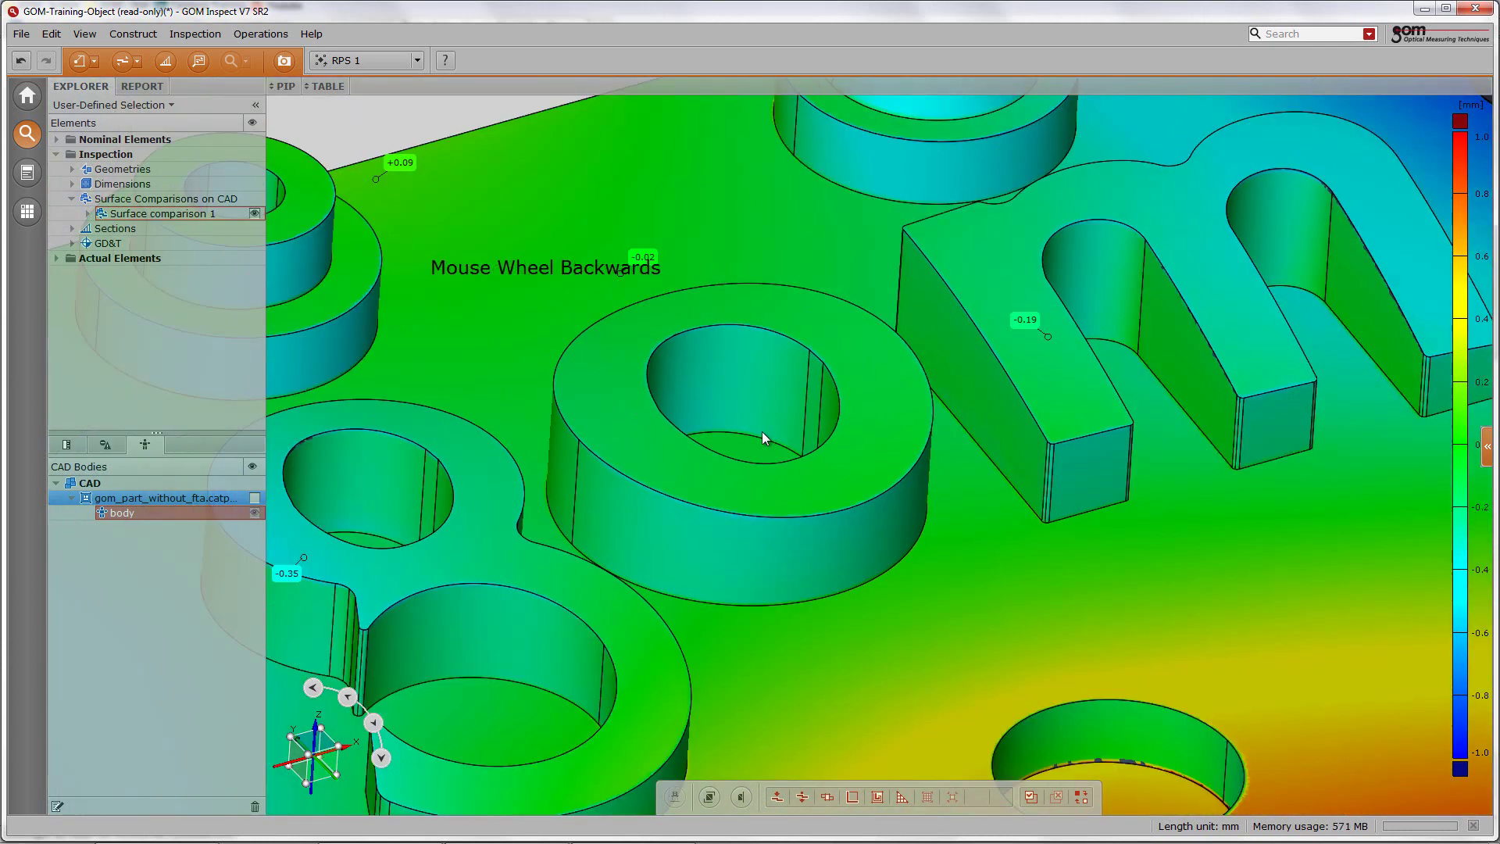
{"action": "scroll", "coordinate": [764, 438], "scroll_direction": "down", "scroll_amount": 2}
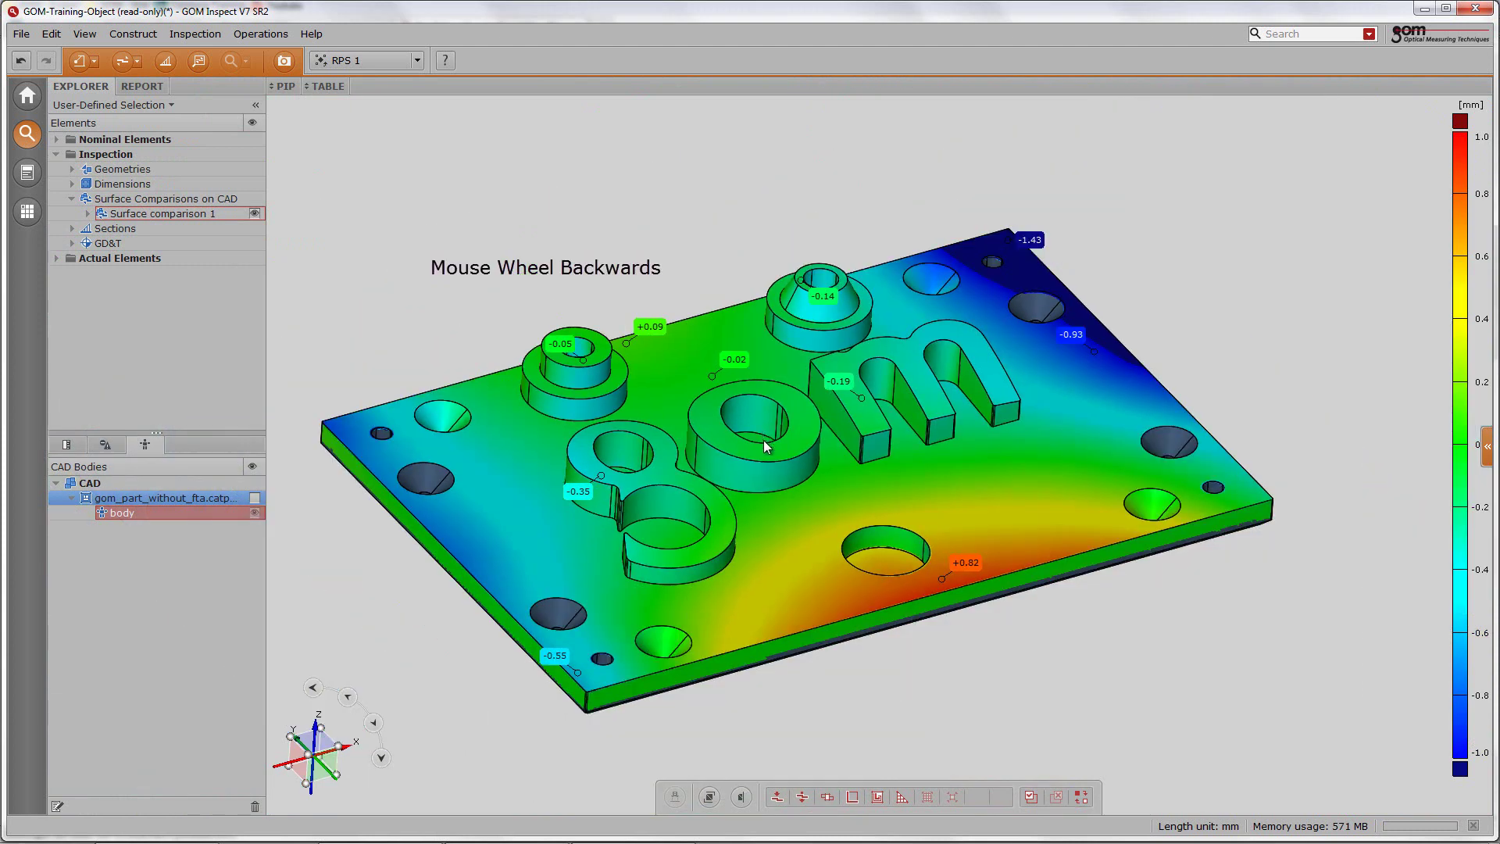
{"action": "mouse_move", "coordinate": [797, 439]}
{"action": "middle_mouse_down"}
{"action": "mouse_move", "coordinate": [753, 439]}
{"action": "mouse_move", "coordinate": [803, 411]}
{"action": "middle_mouse_up"}
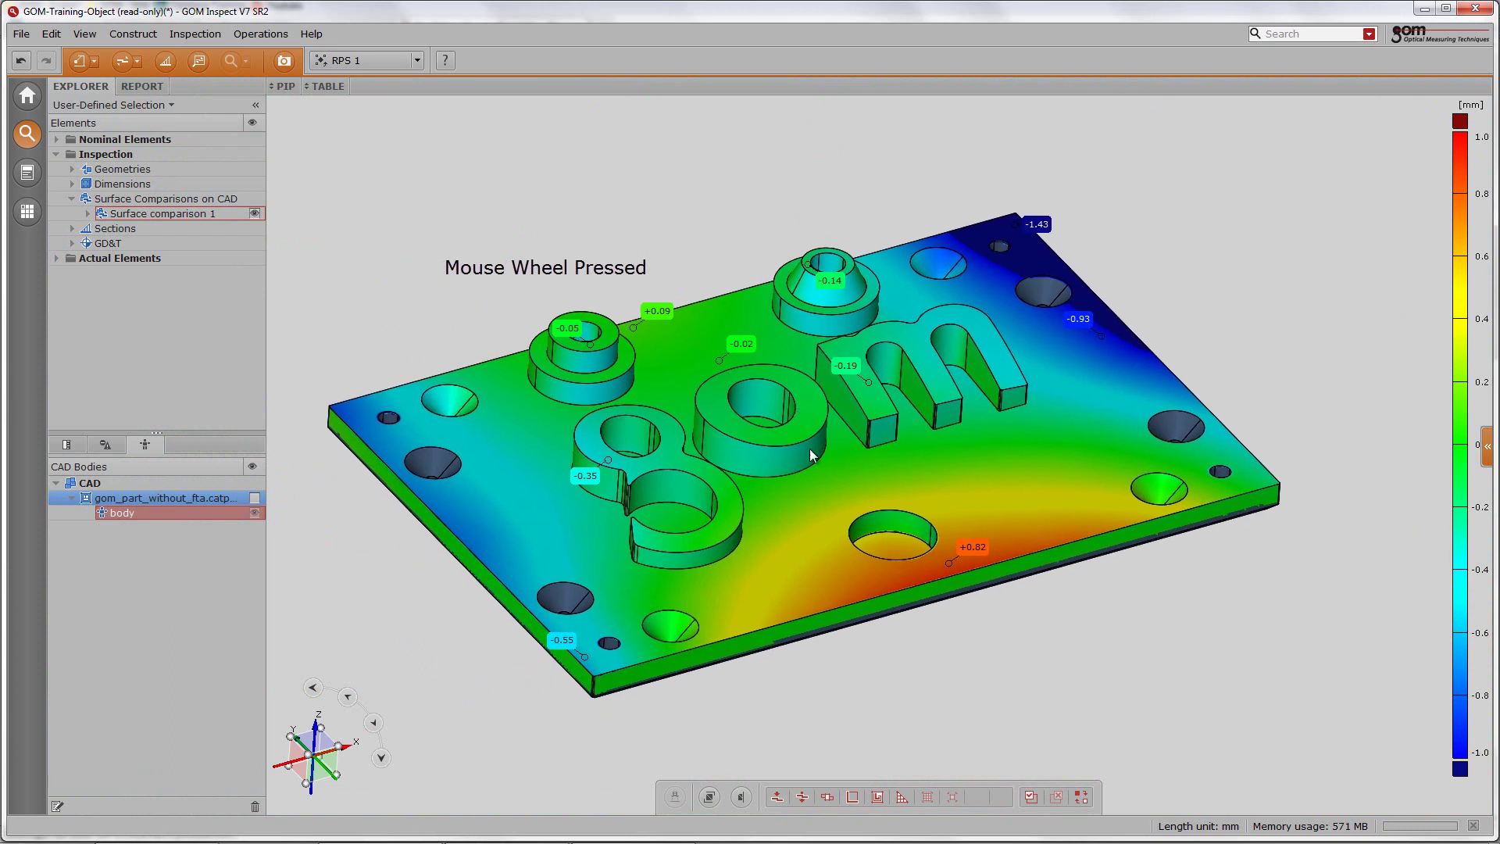
Step: View the part perpendicular to the Z, Y and X axes using the coordinate system's standard views
{"action": "left_click", "coordinate": [316, 752]}
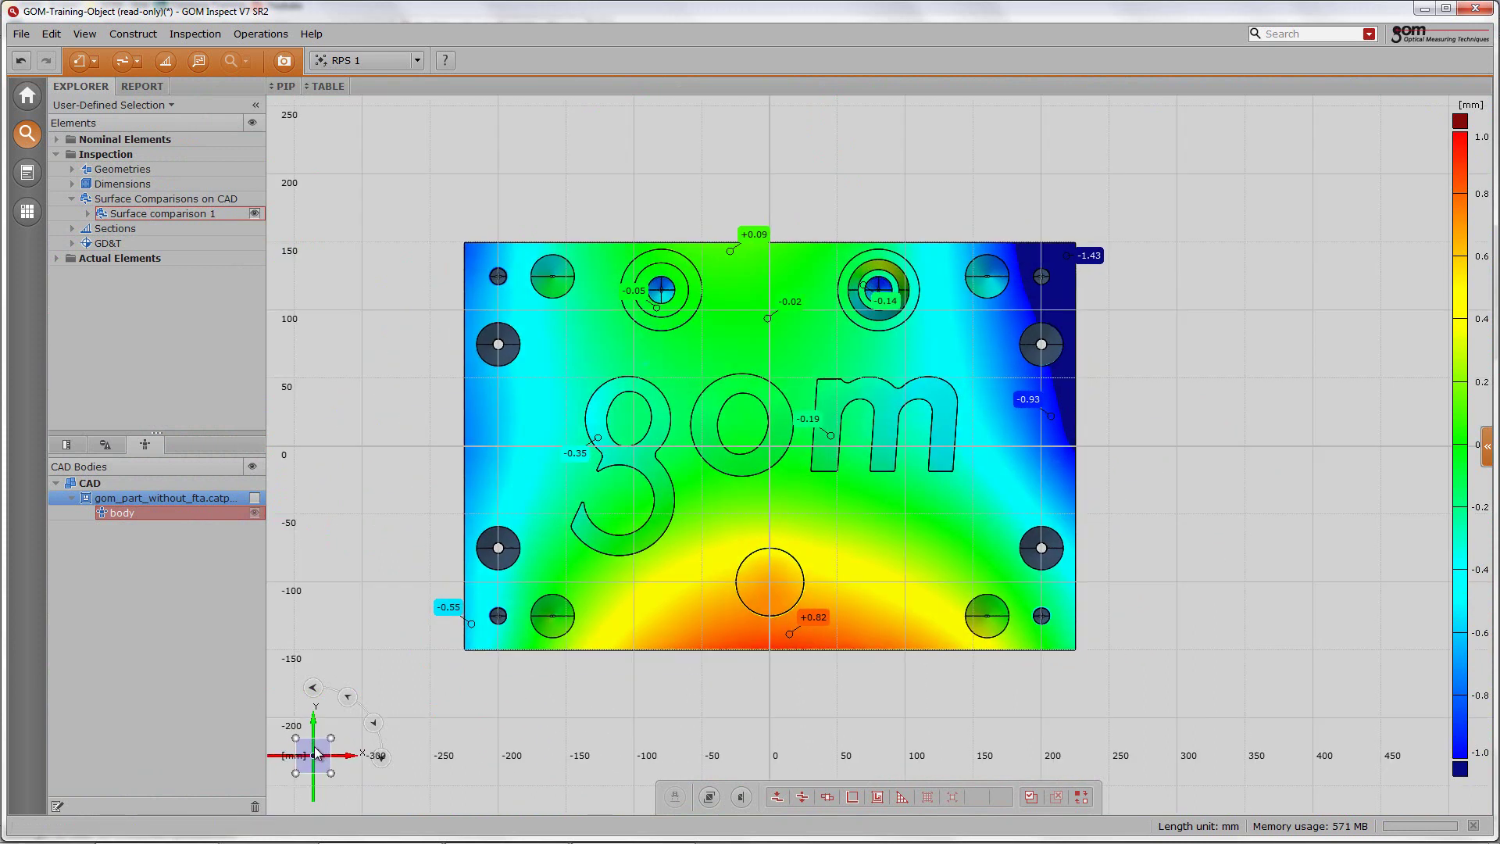
{"action": "left_click", "coordinate": [317, 725]}
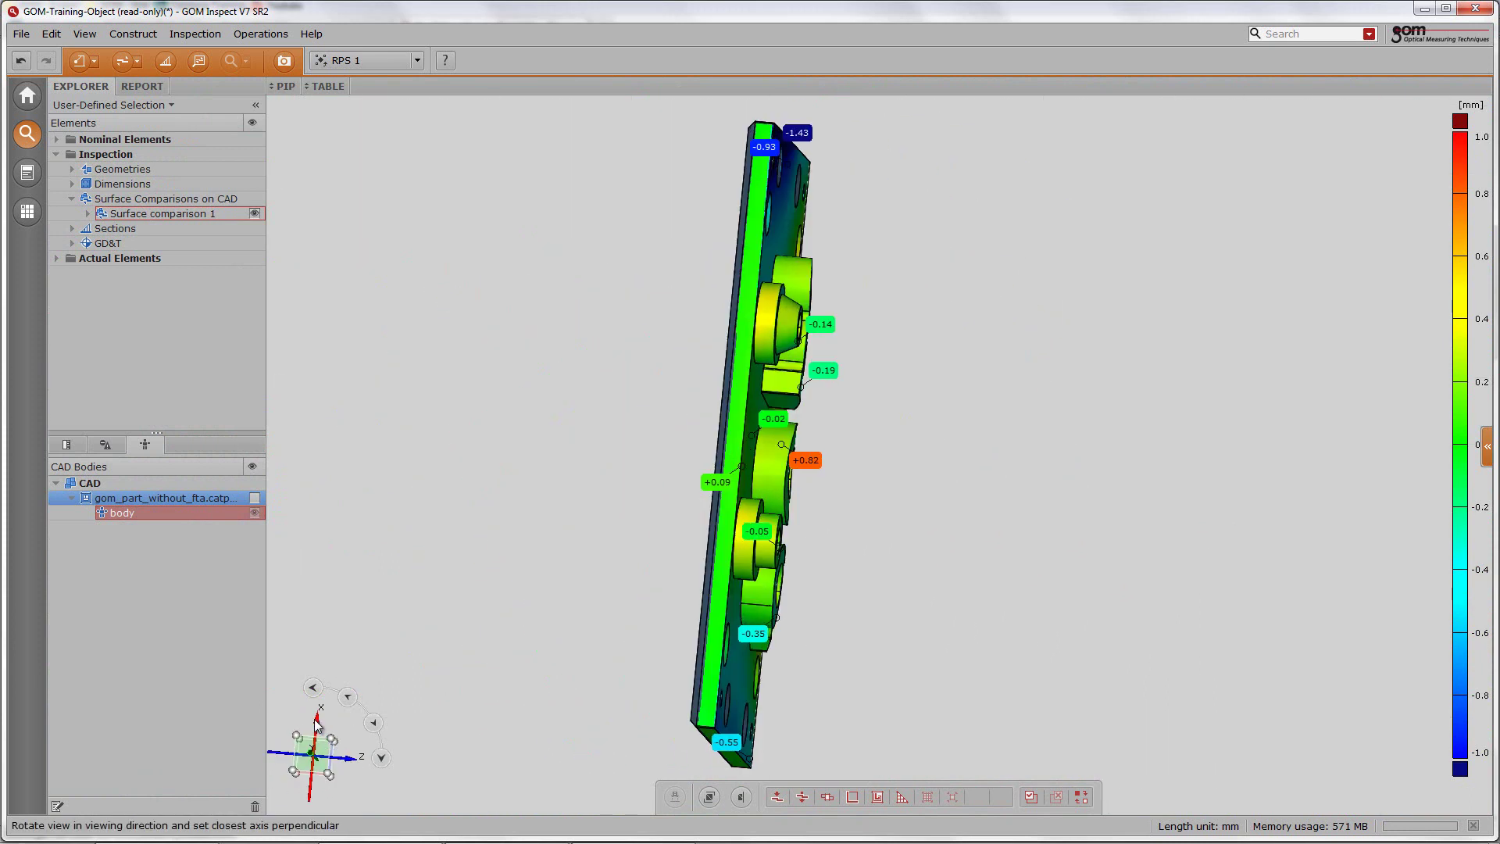
{"action": "left_click", "coordinate": [317, 725]}
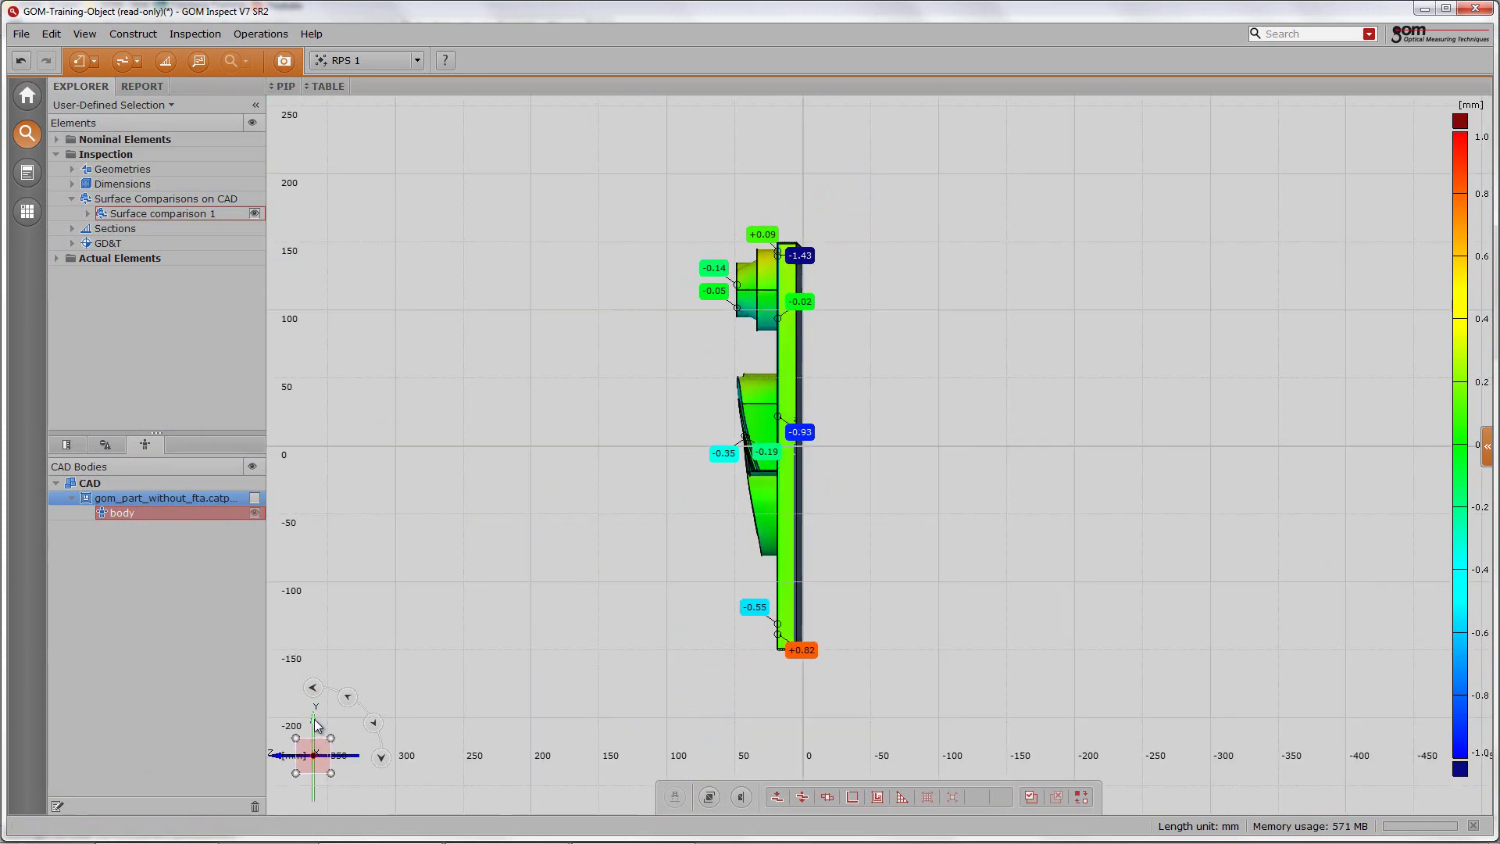
{"action": "left_click", "coordinate": [316, 725]}
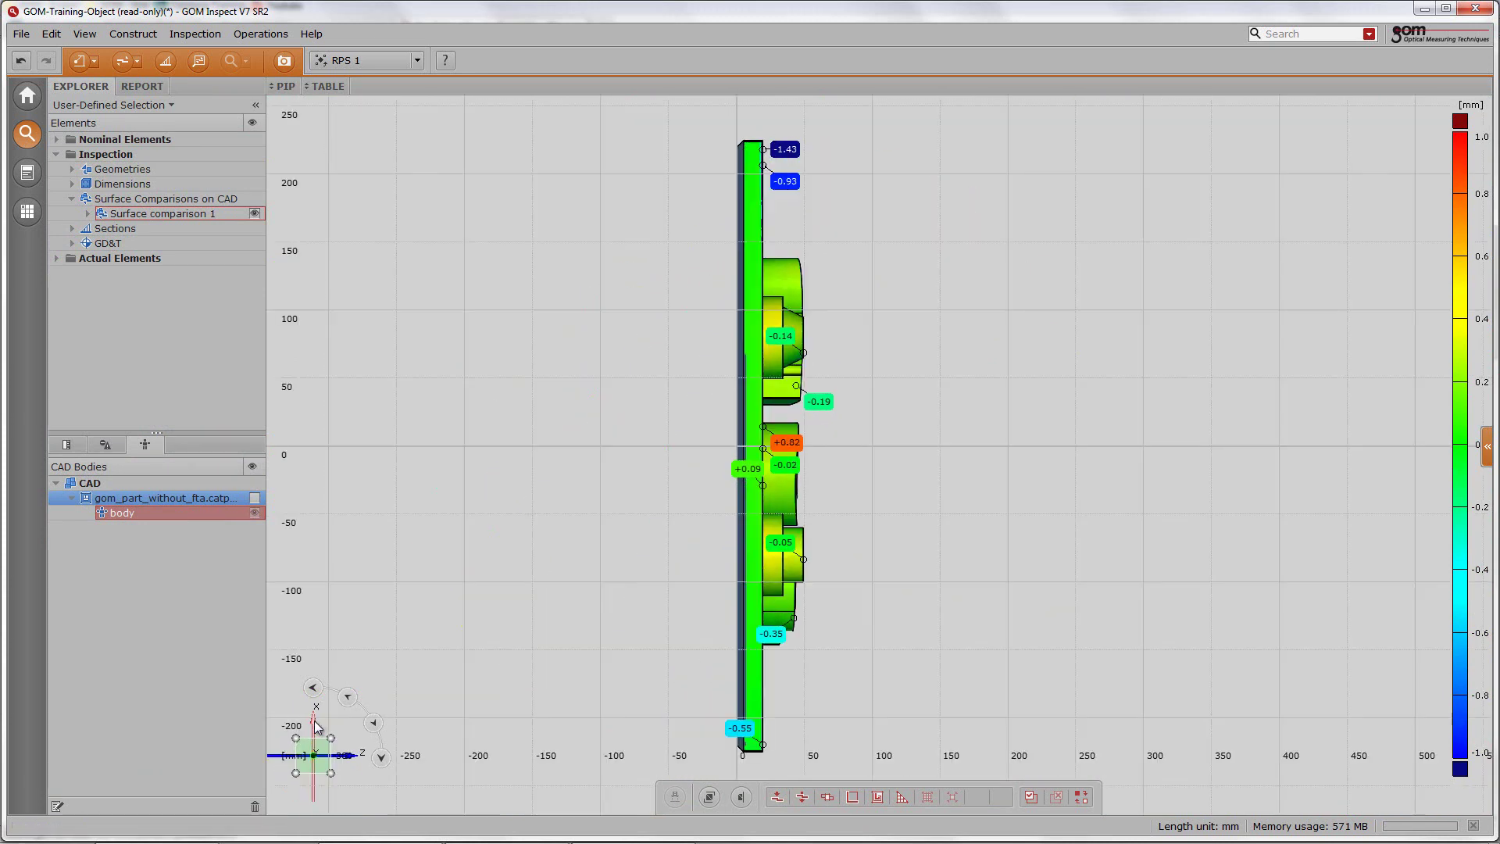
Step: Rotate the axis-aligned side view of the part within the viewing plane in both directions
{"action": "left_click", "coordinate": [382, 759]}
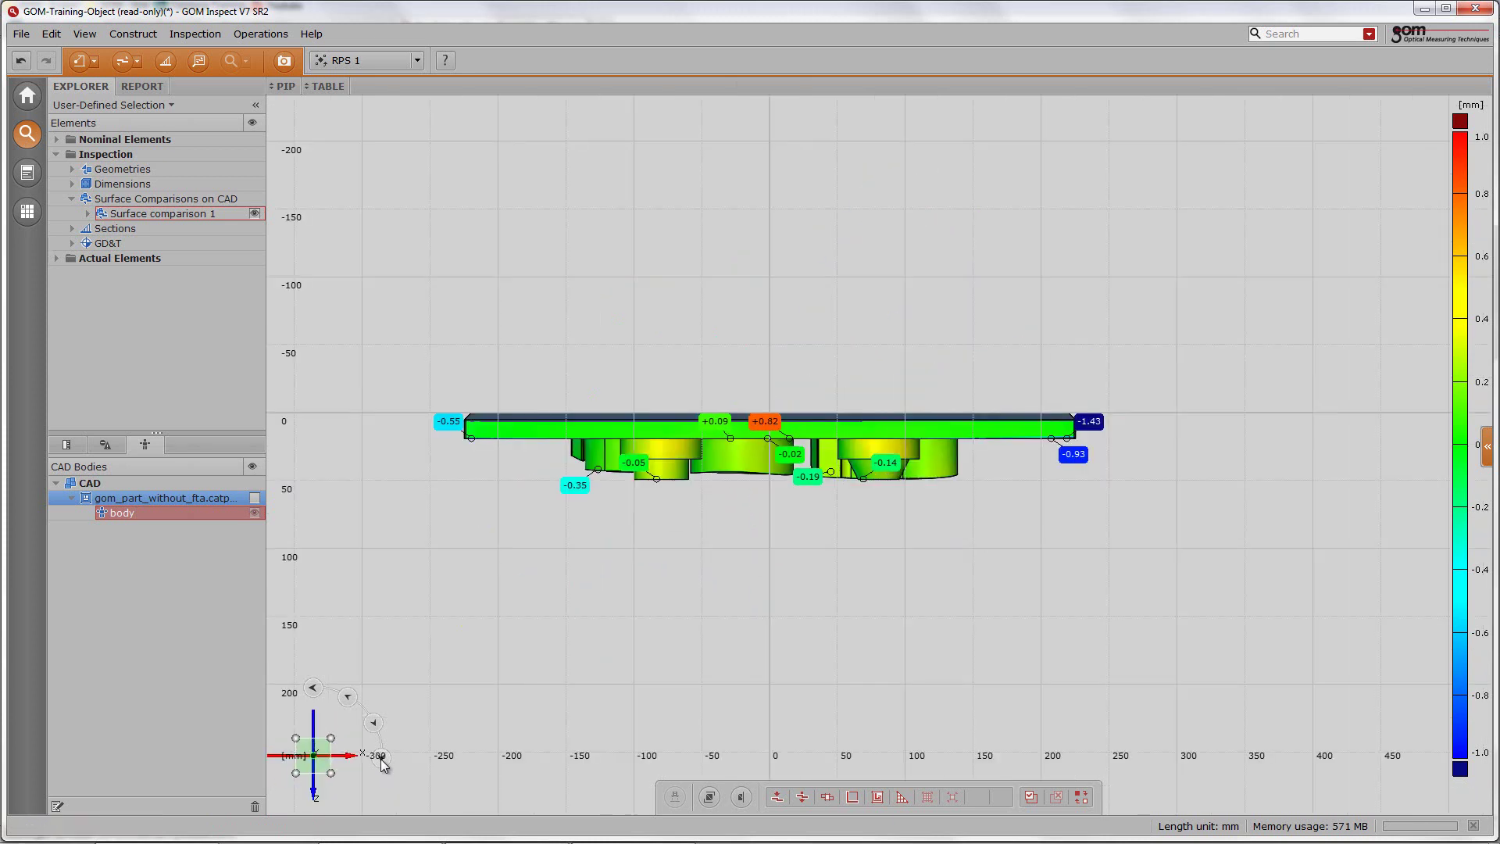
{"action": "left_click", "coordinate": [382, 762]}
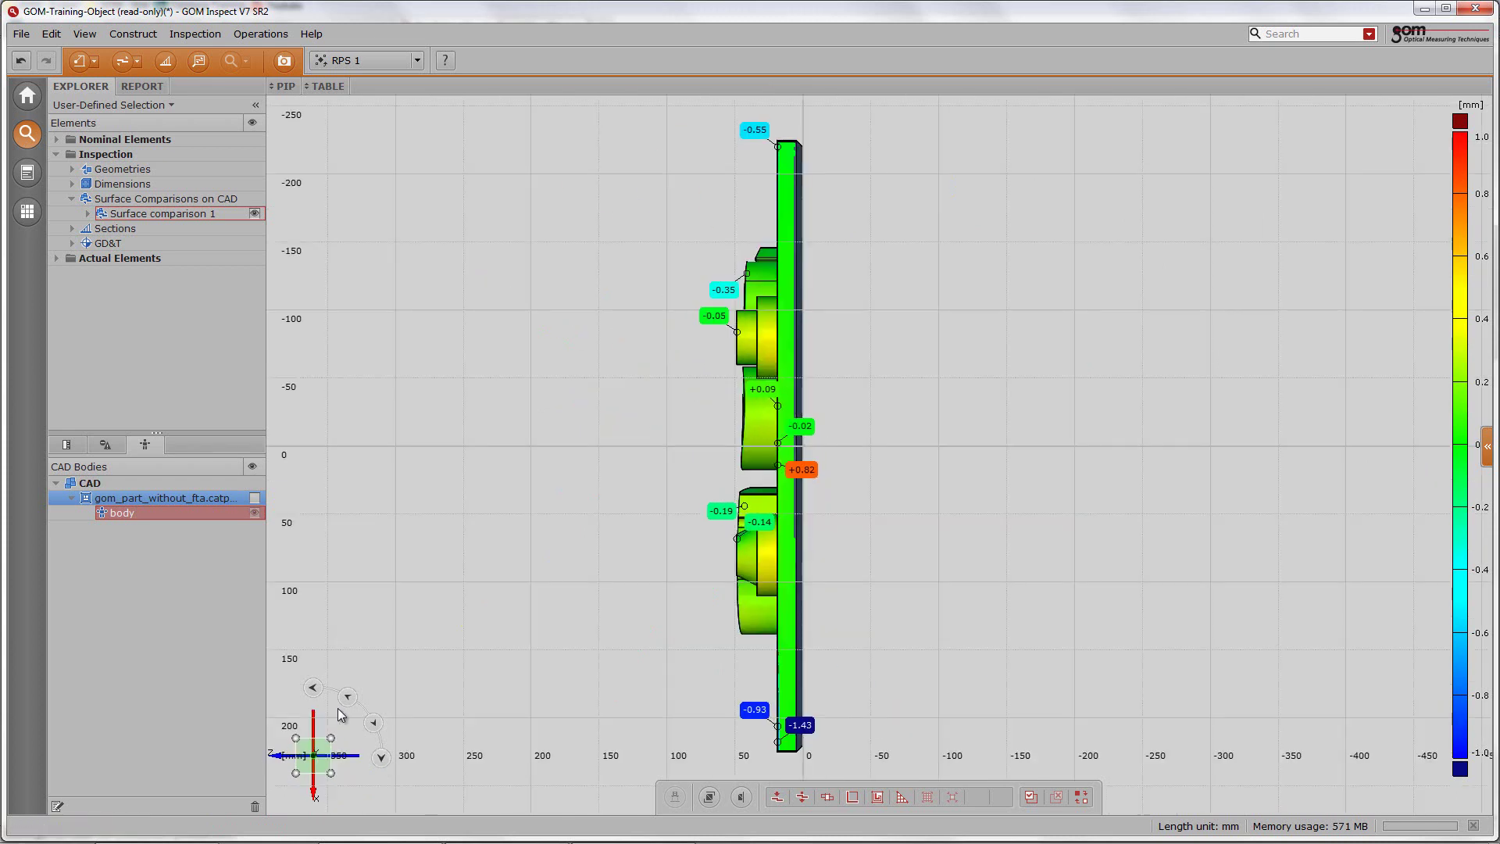
{"action": "left_click", "coordinate": [312, 689]}
{"action": "left_click", "coordinate": [312, 689]}
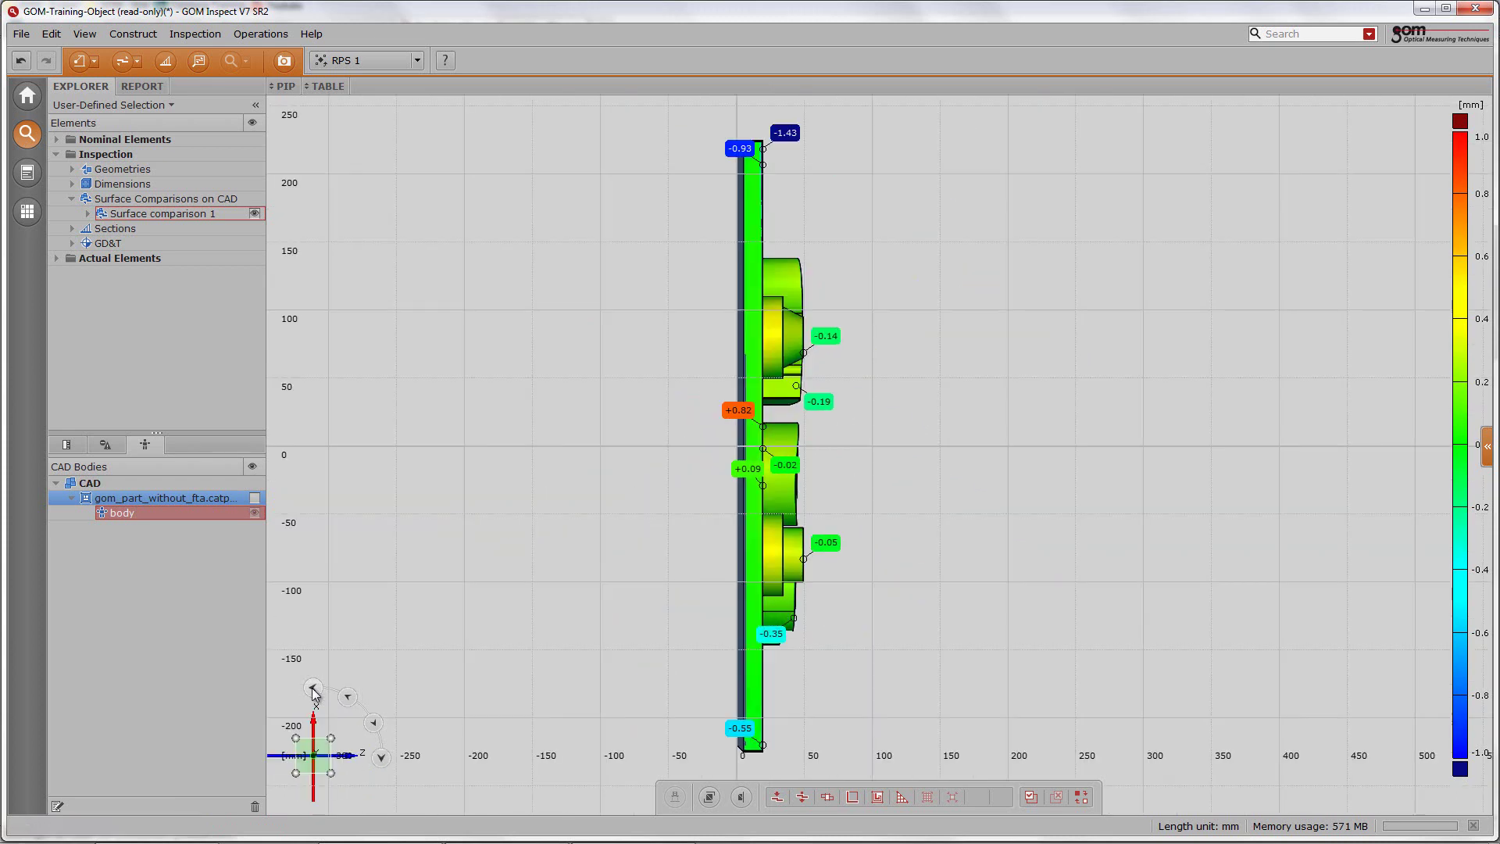
{"action": "left_click", "coordinate": [374, 725]}
{"action": "left_click", "coordinate": [374, 725]}
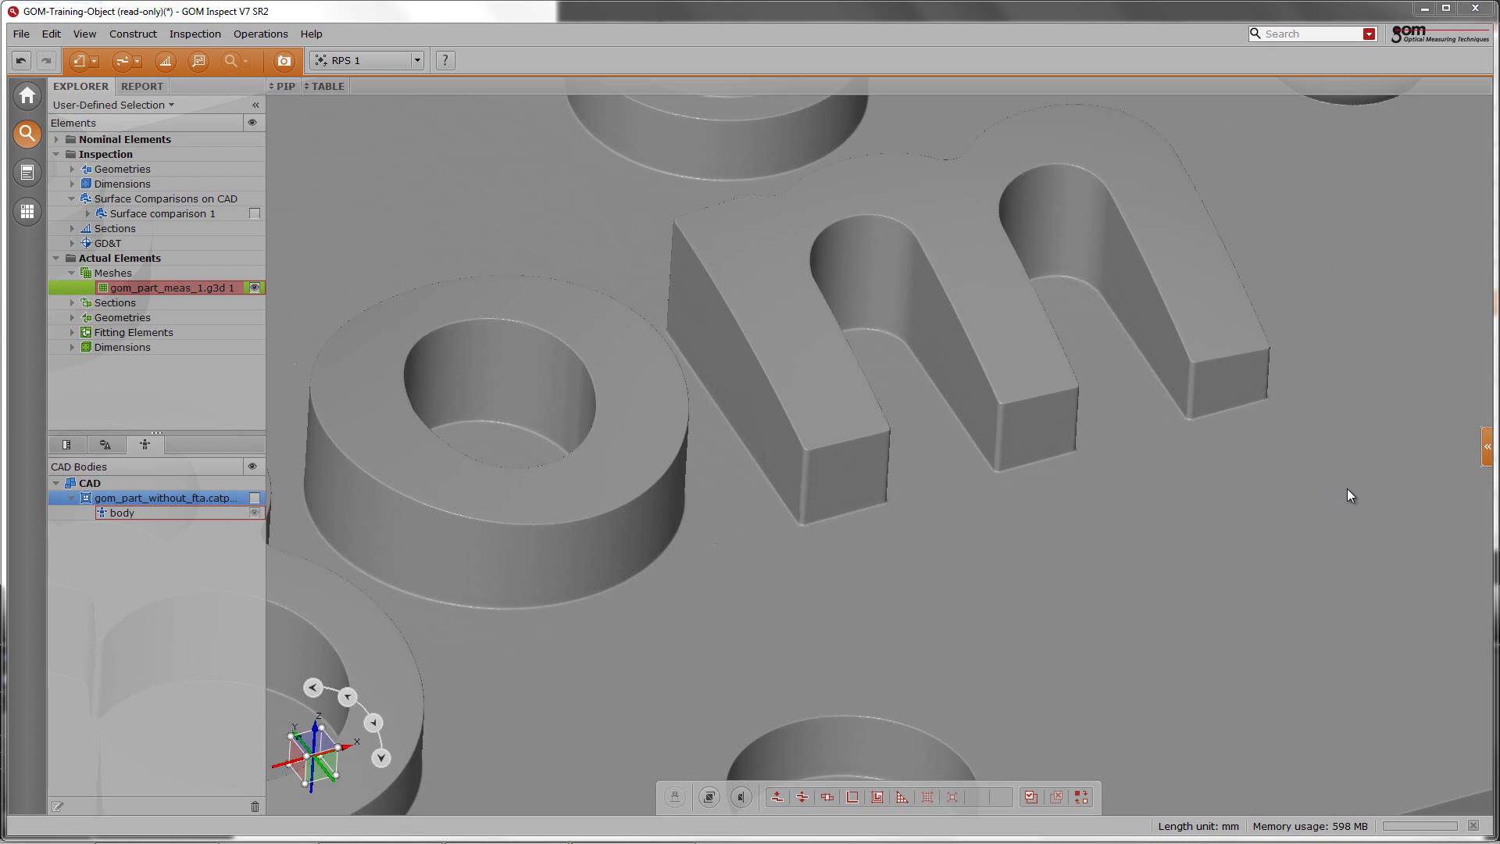
Step: Show the mesh structure of the gom_part_meas_1.g3d mesh in its display properties and hide it again
{"action": "left_click", "coordinate": [1488, 447]}
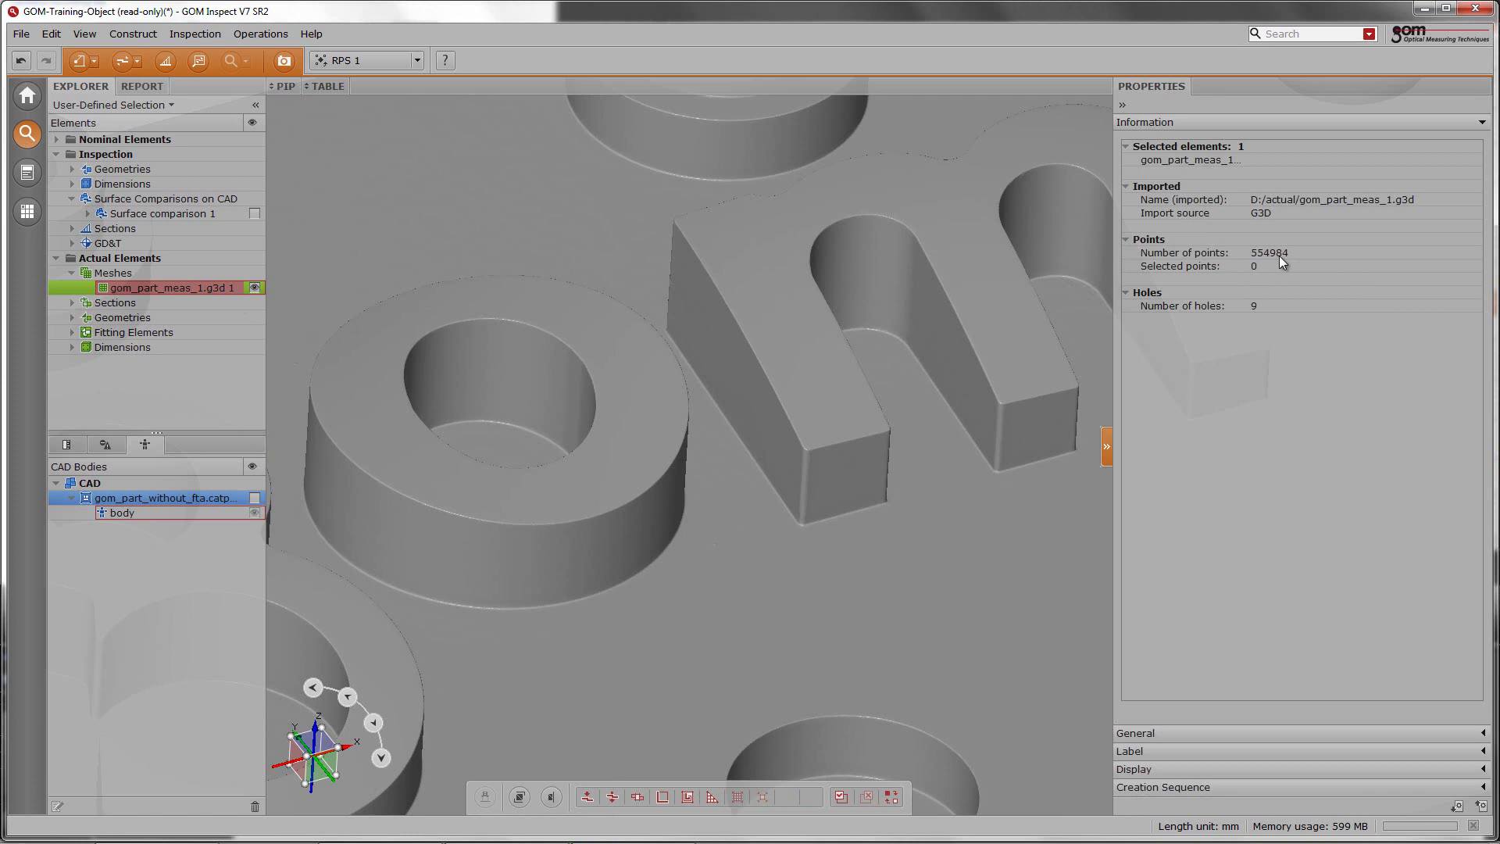
{"action": "left_click", "coordinate": [1209, 769]}
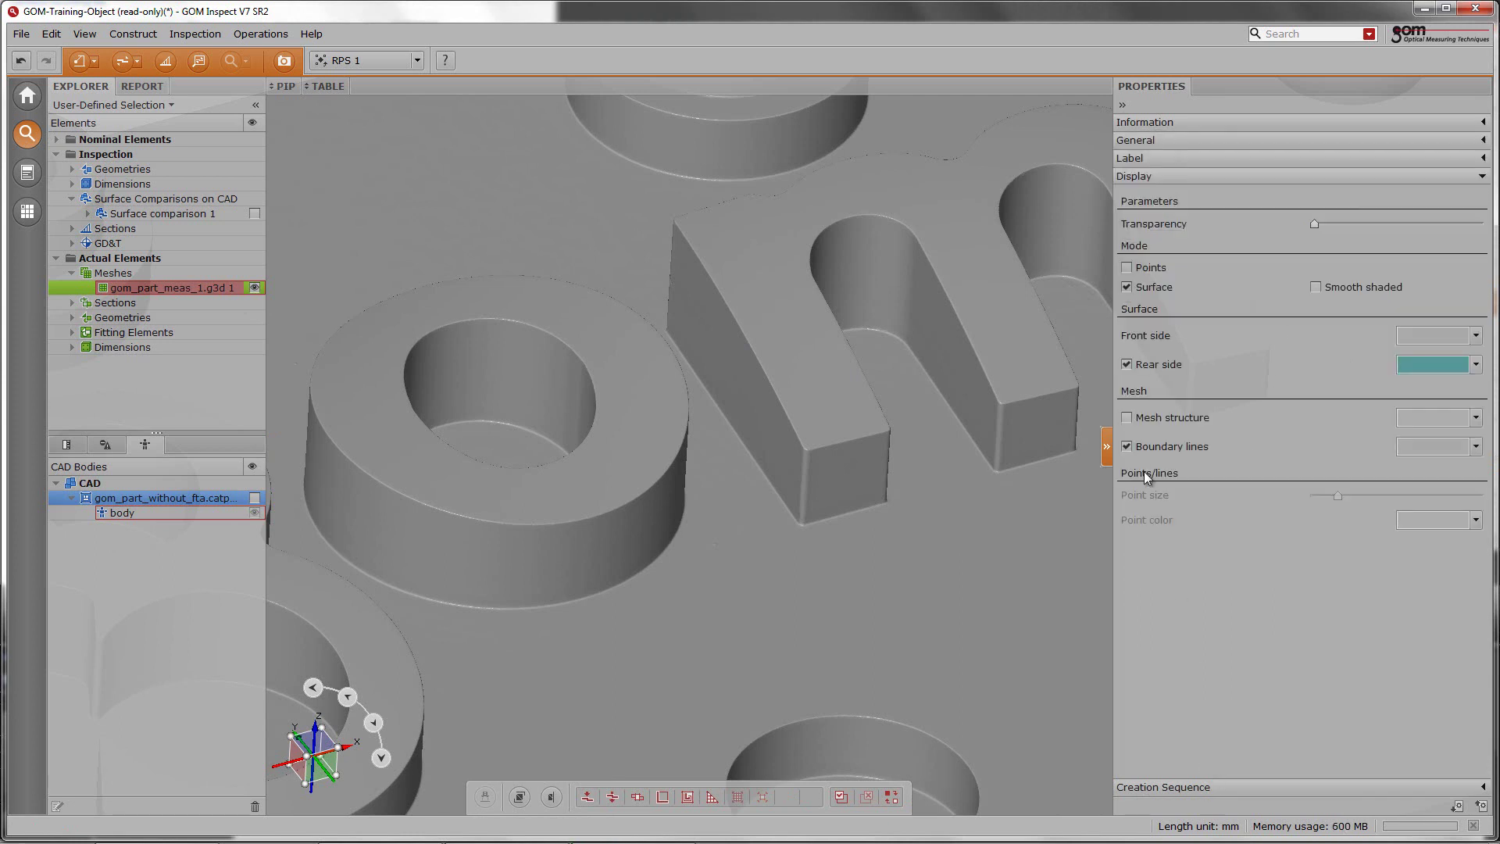
{"action": "left_click", "coordinate": [1128, 417]}
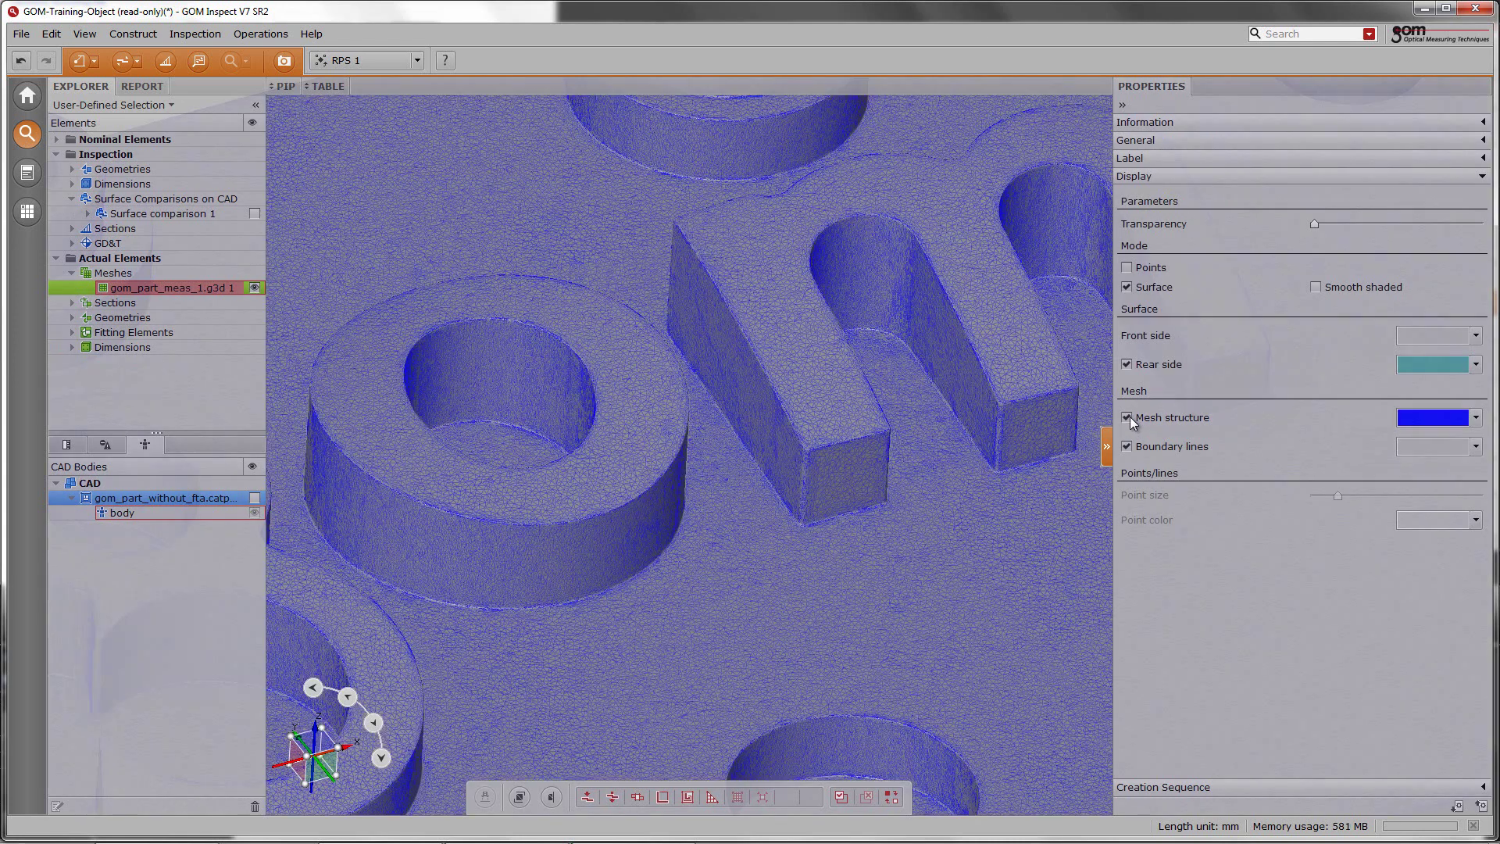
{"action": "left_click", "coordinate": [1127, 418]}
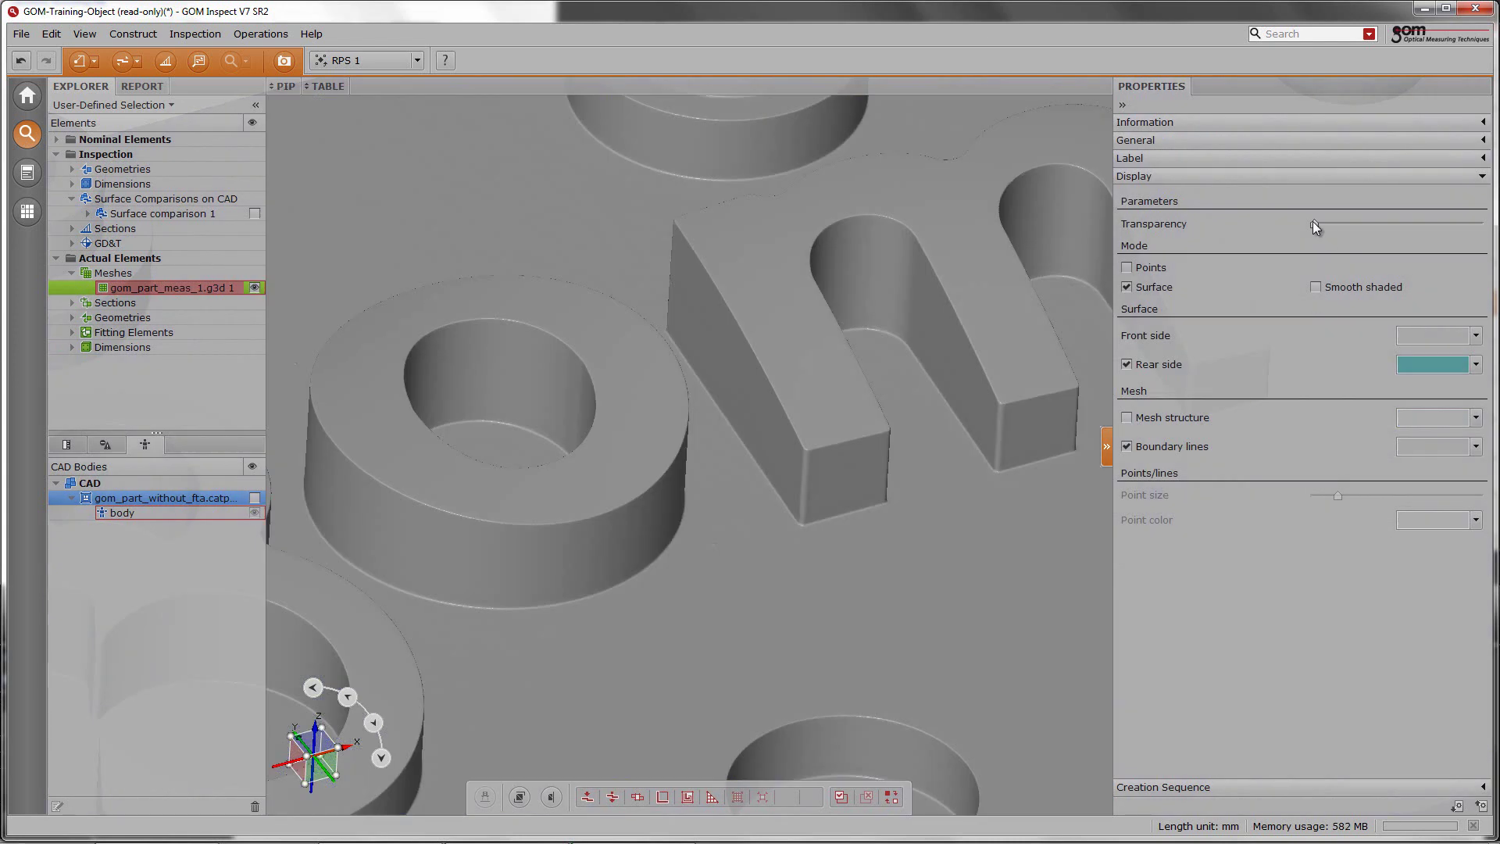
Step: Make the gom_part_meas_1.g3d mesh about half transparent and return it to fully opaque
{"action": "left_click_drag", "start_coordinate": [1394, 224], "coordinate": [1398, 224]}
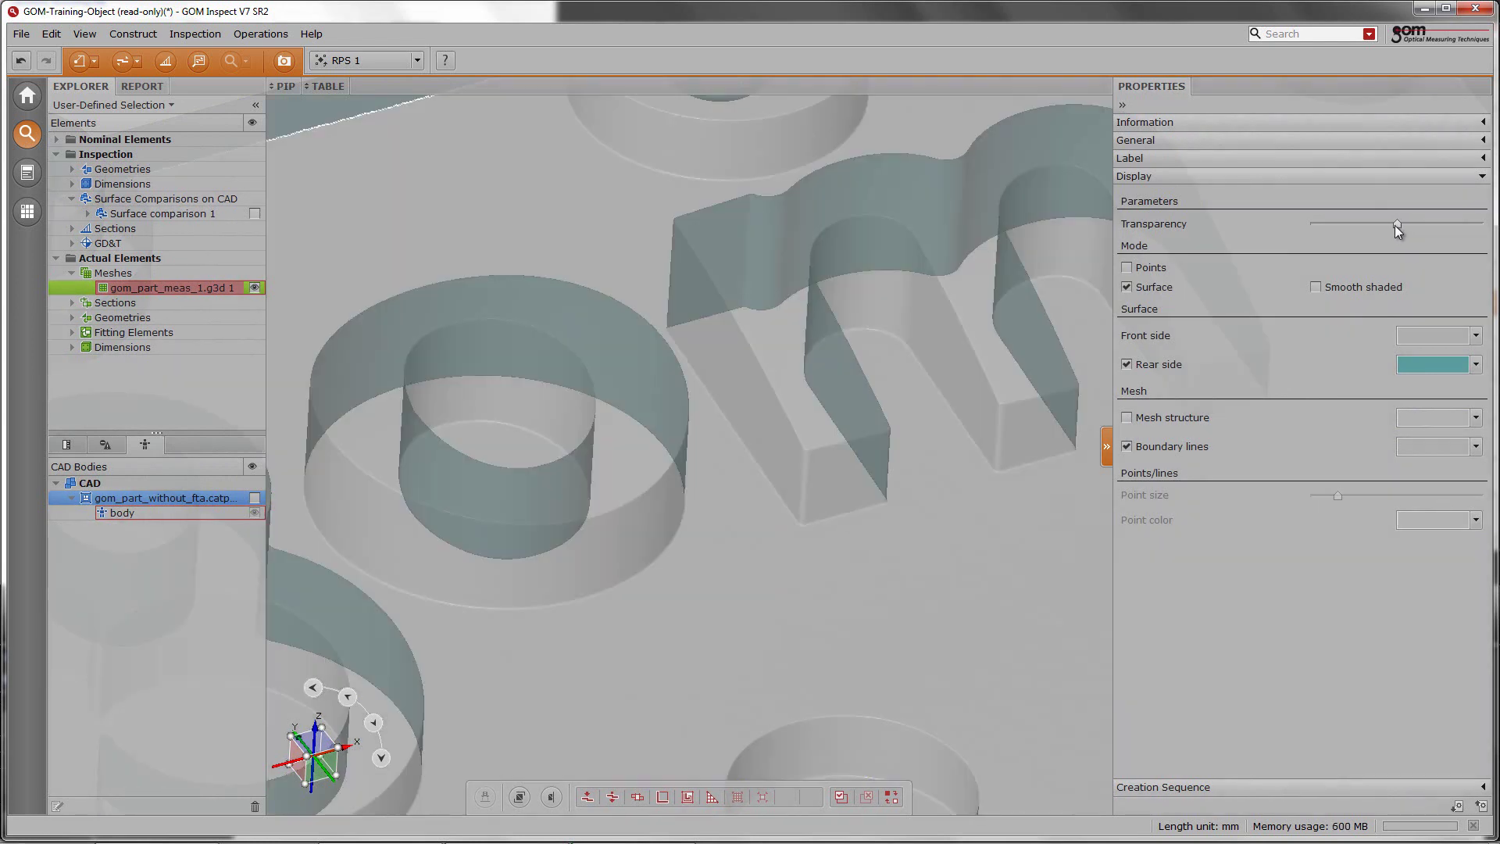
{"action": "left_click_drag", "start_coordinate": [1325, 225], "coordinate": [1314, 225]}
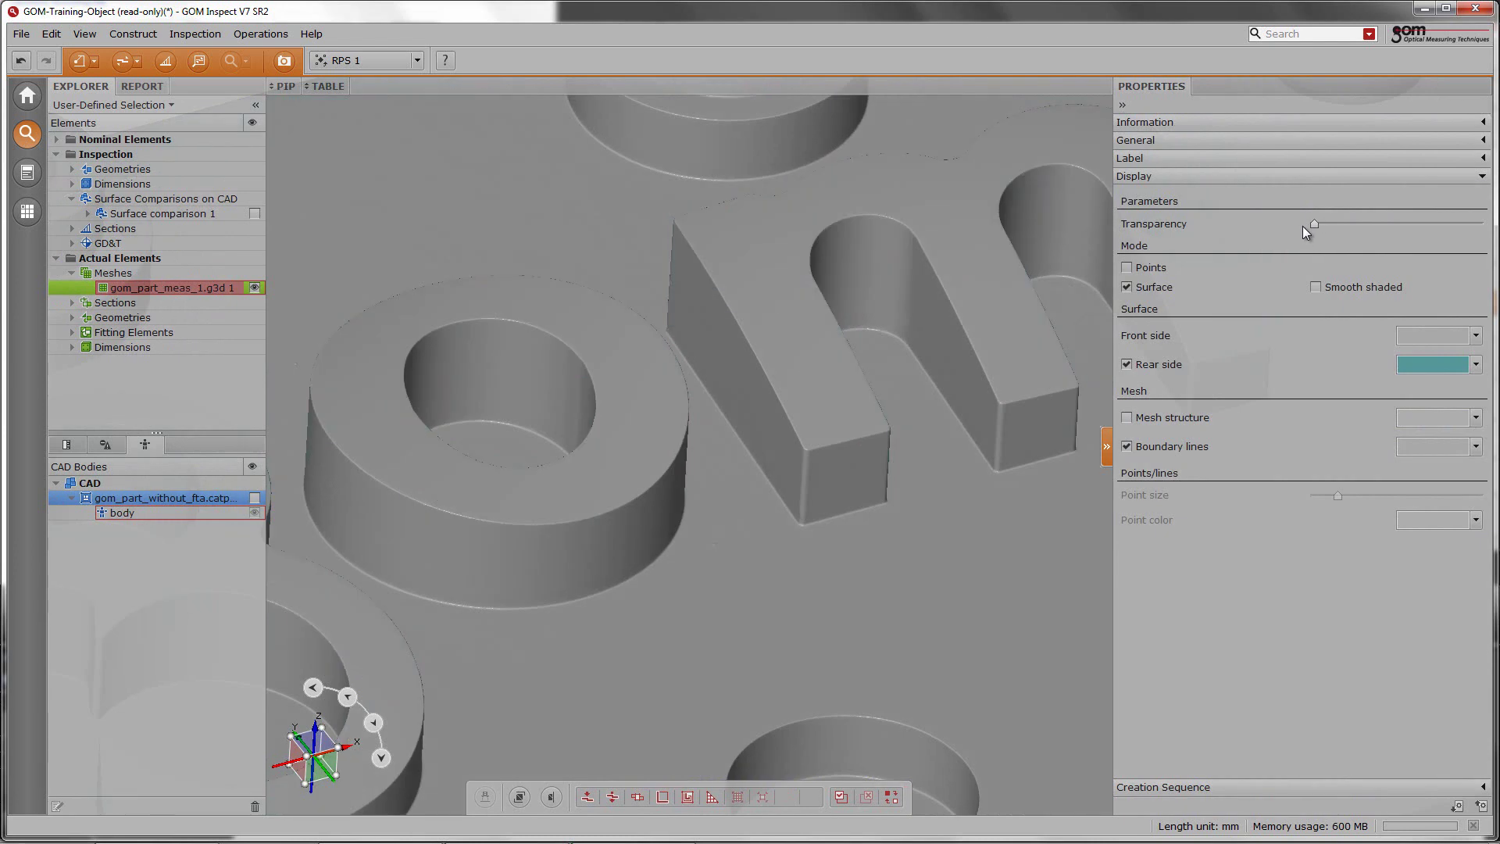
{"action": "left_click", "coordinate": [186, 214]}
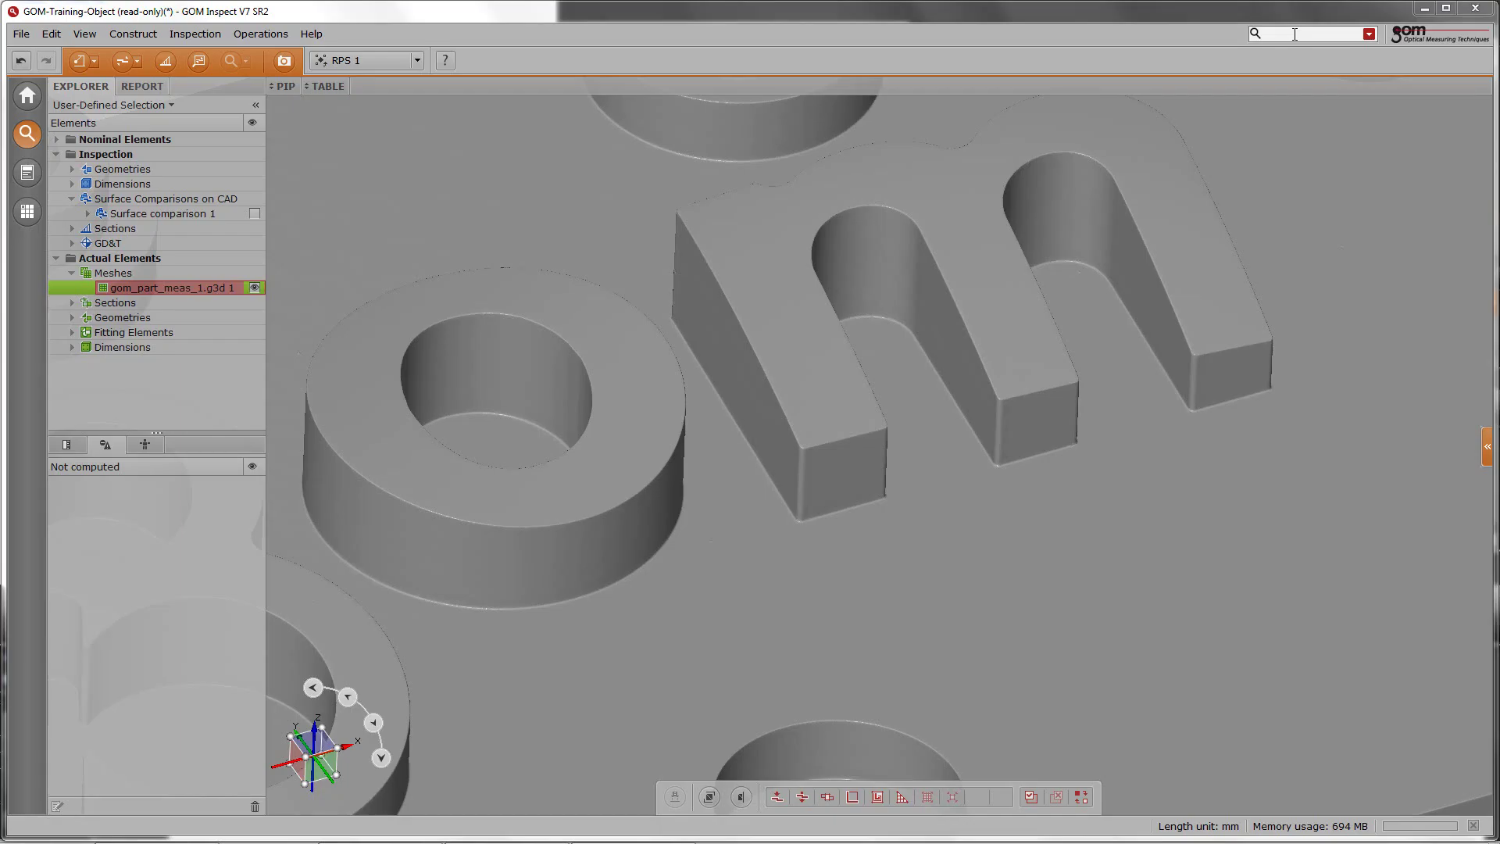
Step: Search the help for "New project" and open the New Project help page
{"action": "left_click", "coordinate": [1295, 34]}
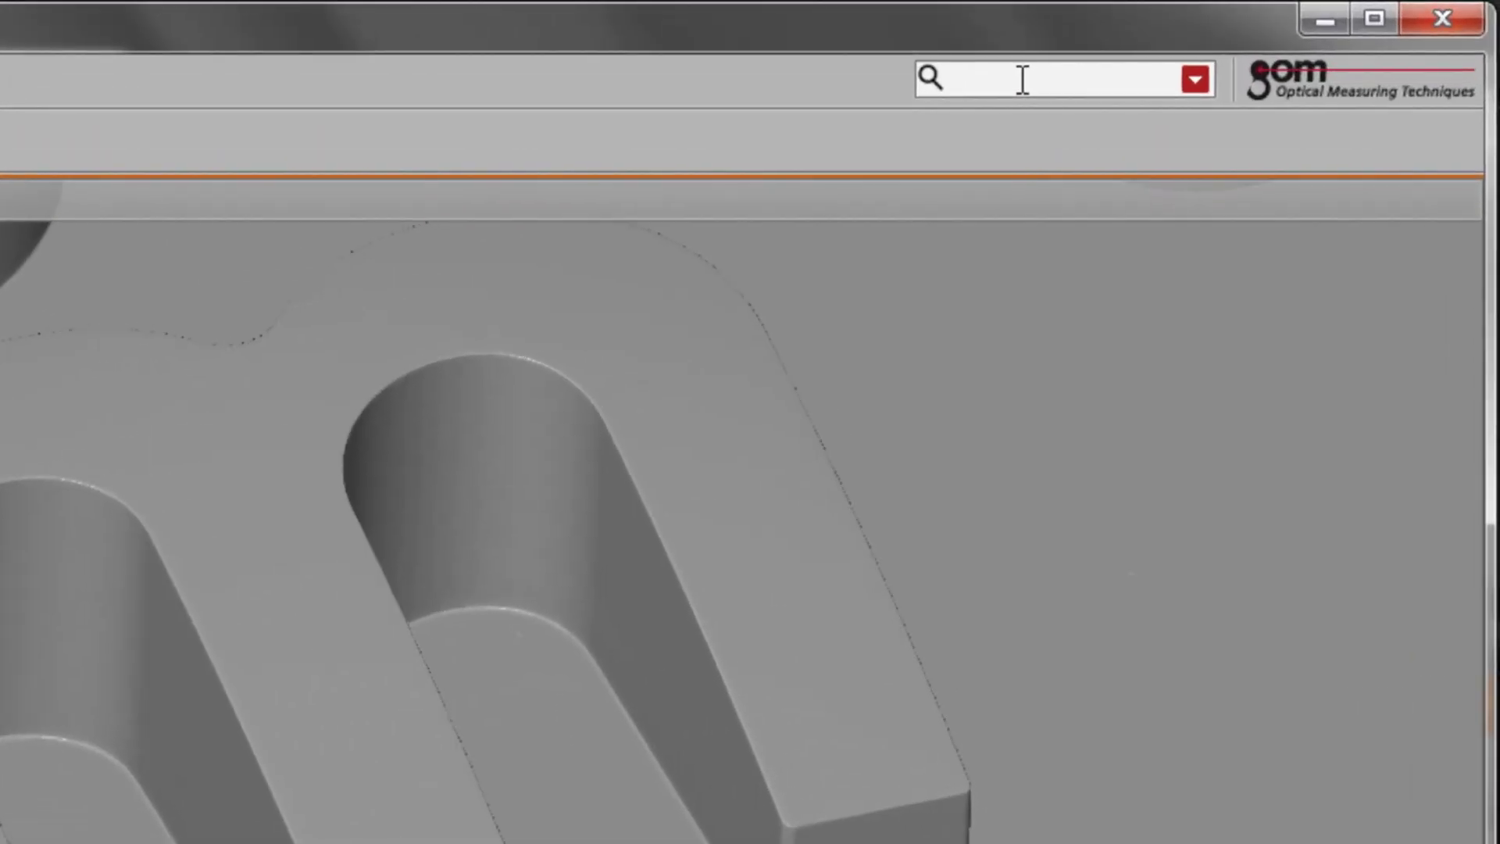
{"action": "type", "text": "new"}
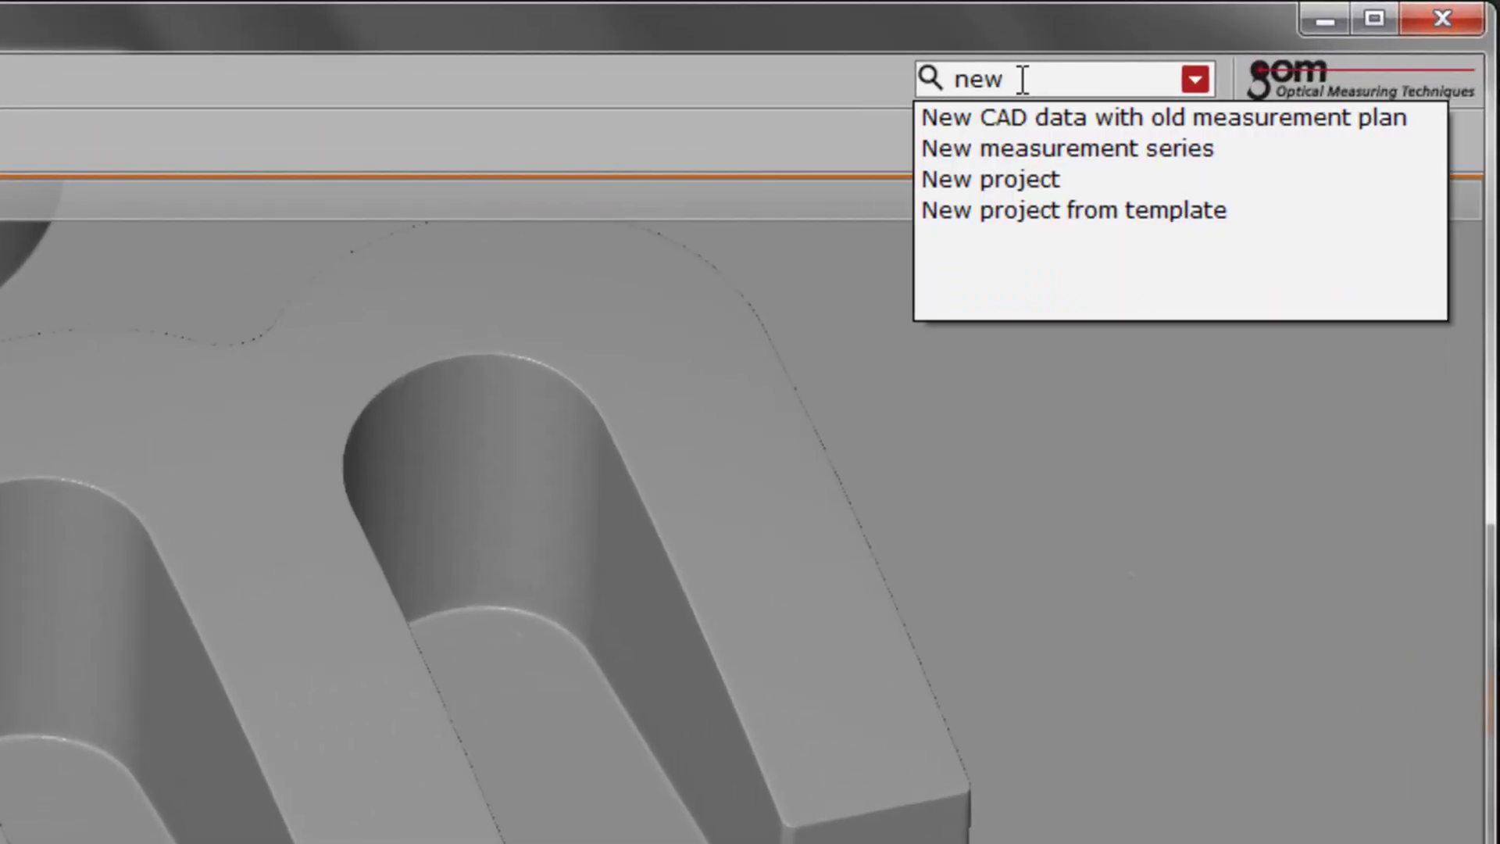
{"action": "key", "text": "Down"}
{"action": "key", "text": "Down"}
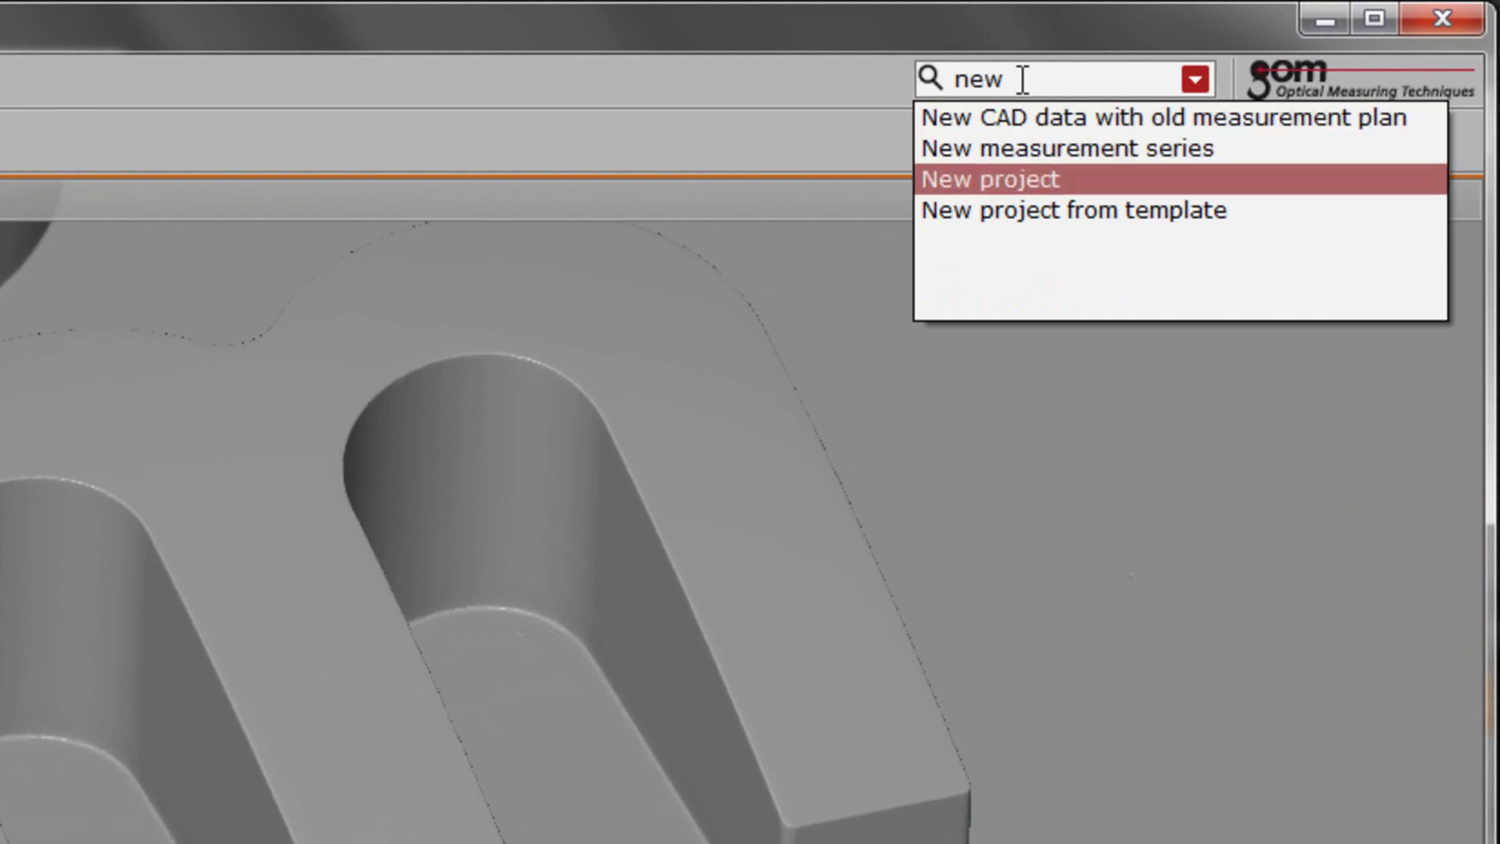
{"action": "key", "text": "Return"}
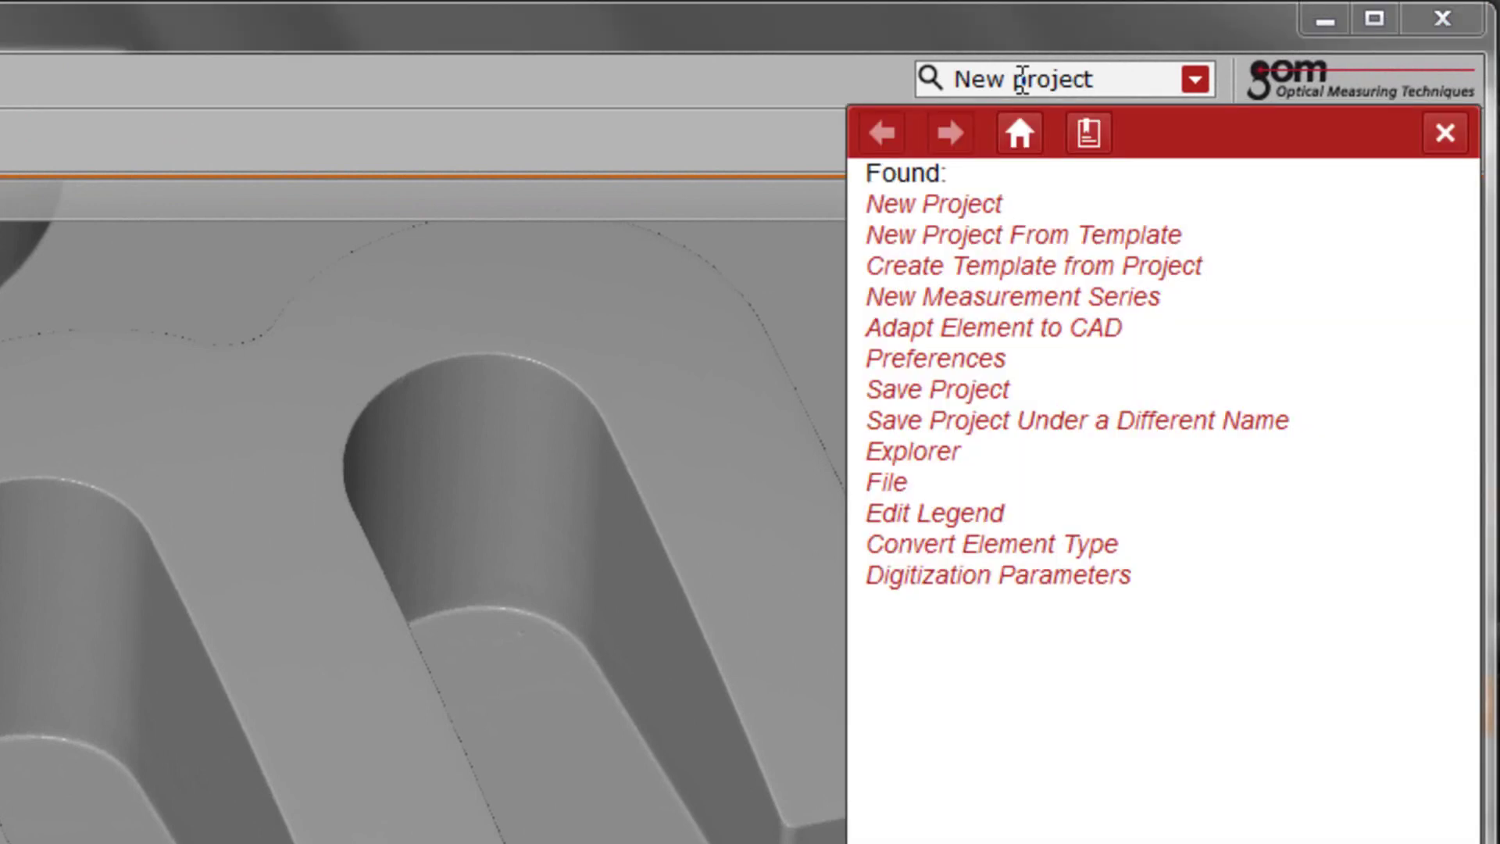
{"action": "left_click", "coordinate": [969, 209]}
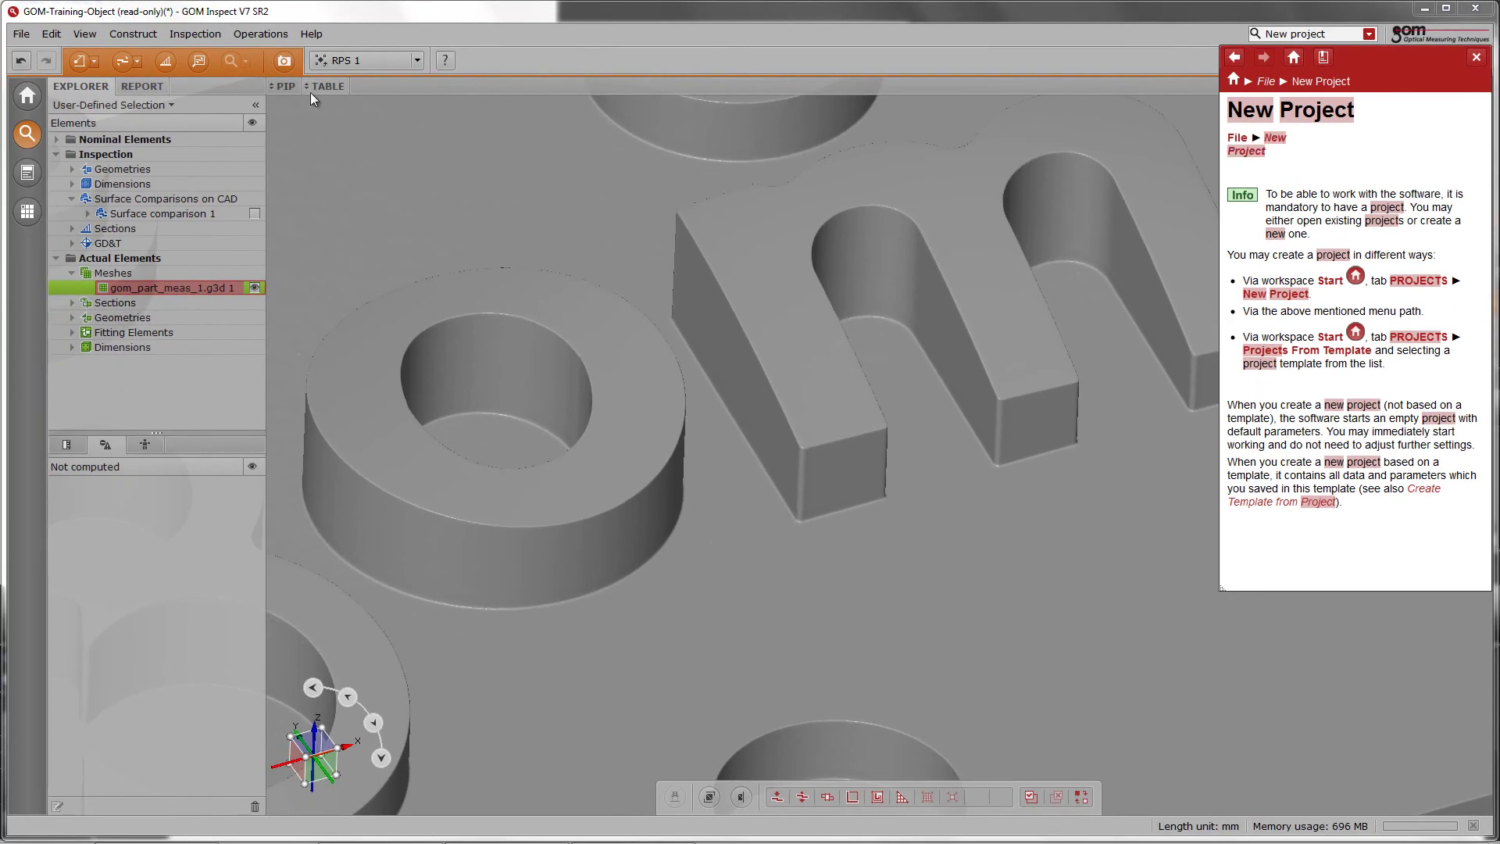
Step: Start creating a surface comparison on CAD and move its dialog into the 3D view
{"action": "left_click", "coordinate": [135, 59]}
{"action": "left_click", "coordinate": [145, 86]}
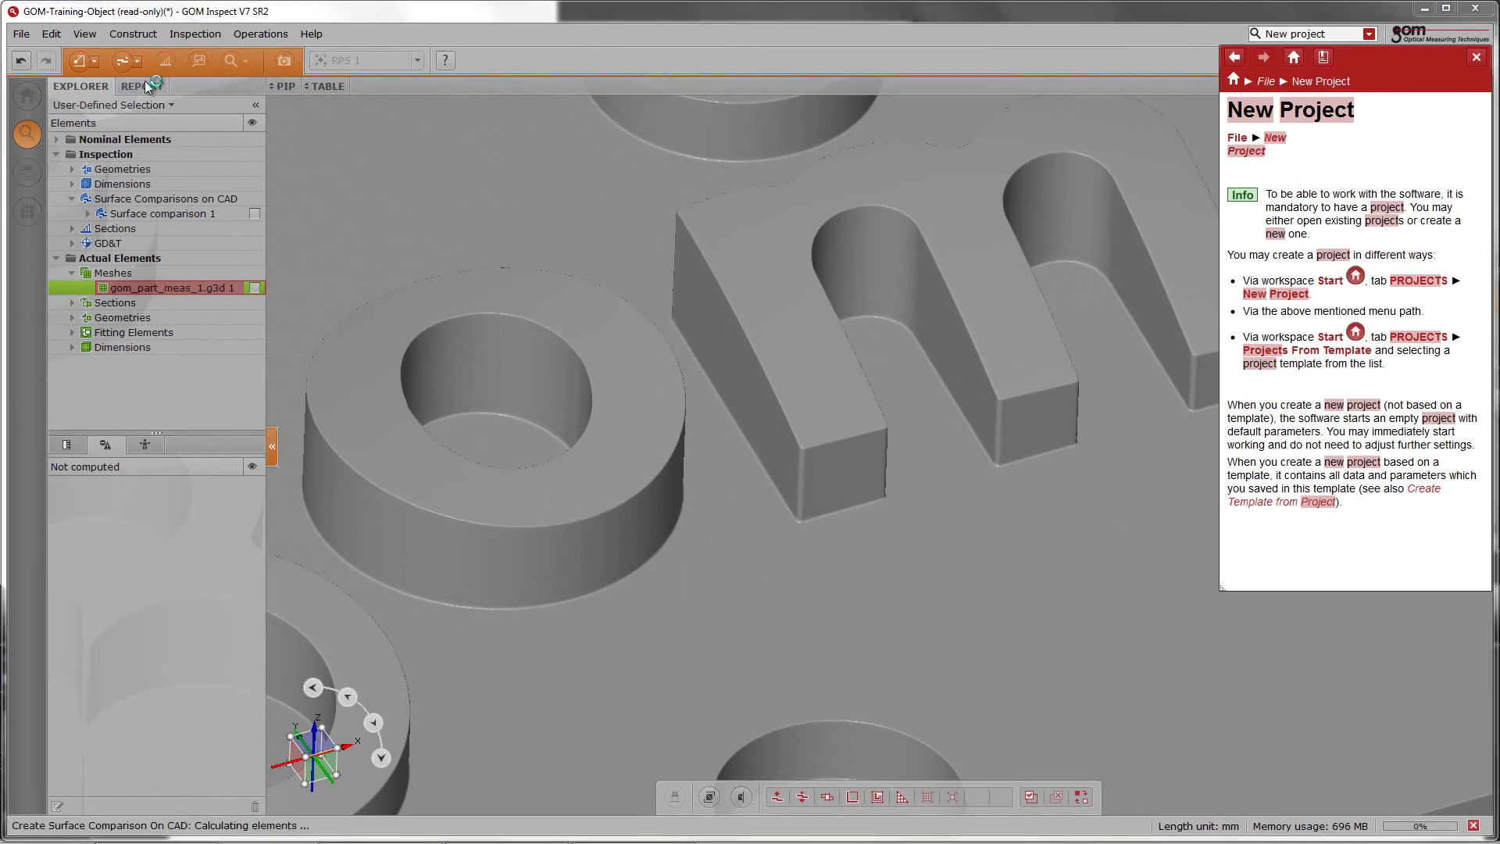
{"action": "left_click_drag", "start_coordinate": [184, 76], "coordinate": [367, 210]}
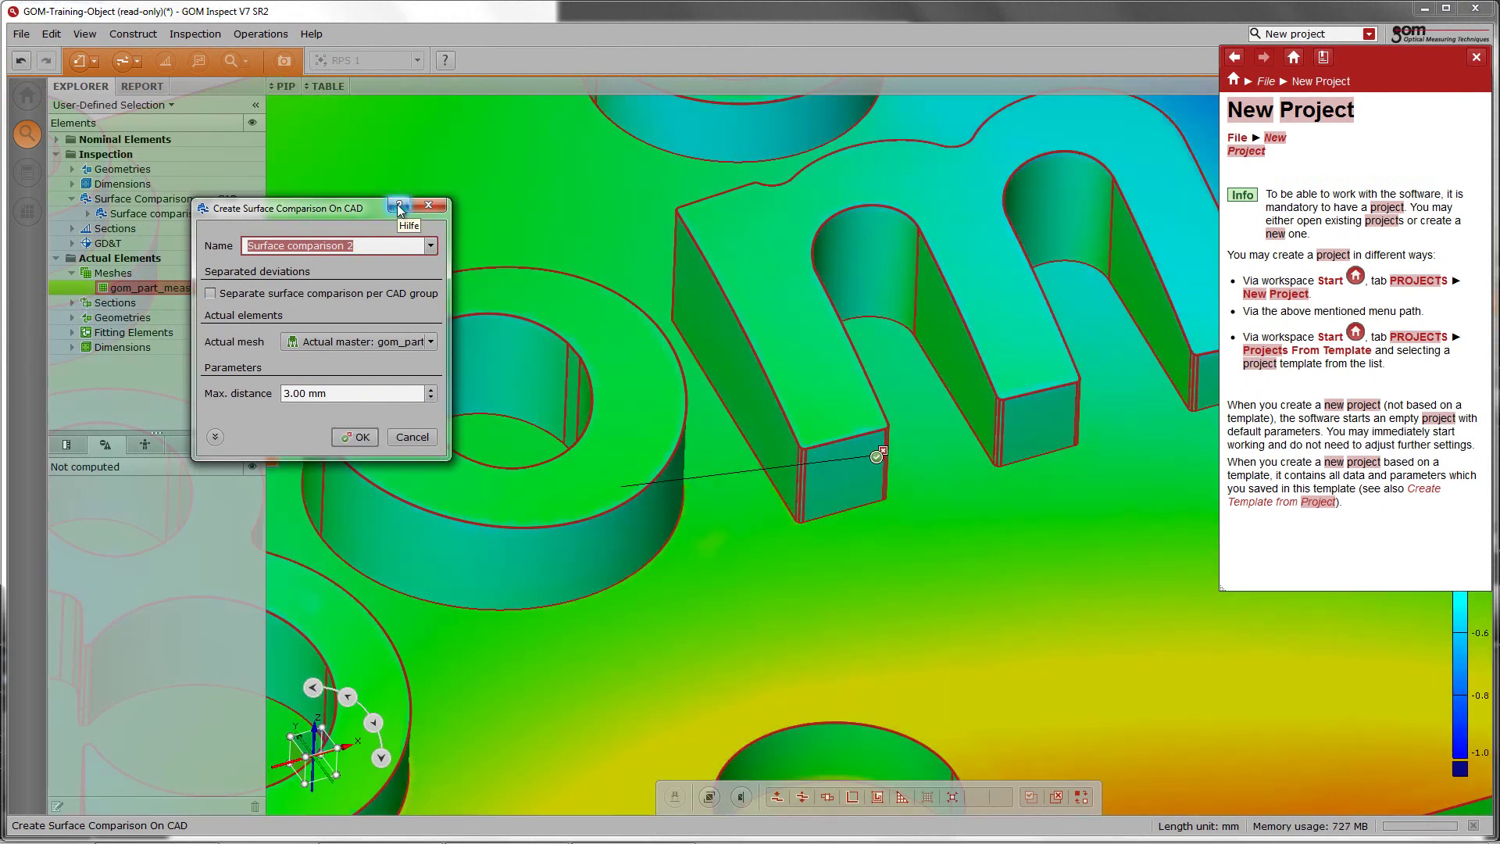
Step: Open the help page for the Create Surface Comparison On CAD dialog, enlarge it, read the procedure and parameters, and close the help
{"action": "left_click", "coordinate": [398, 206]}
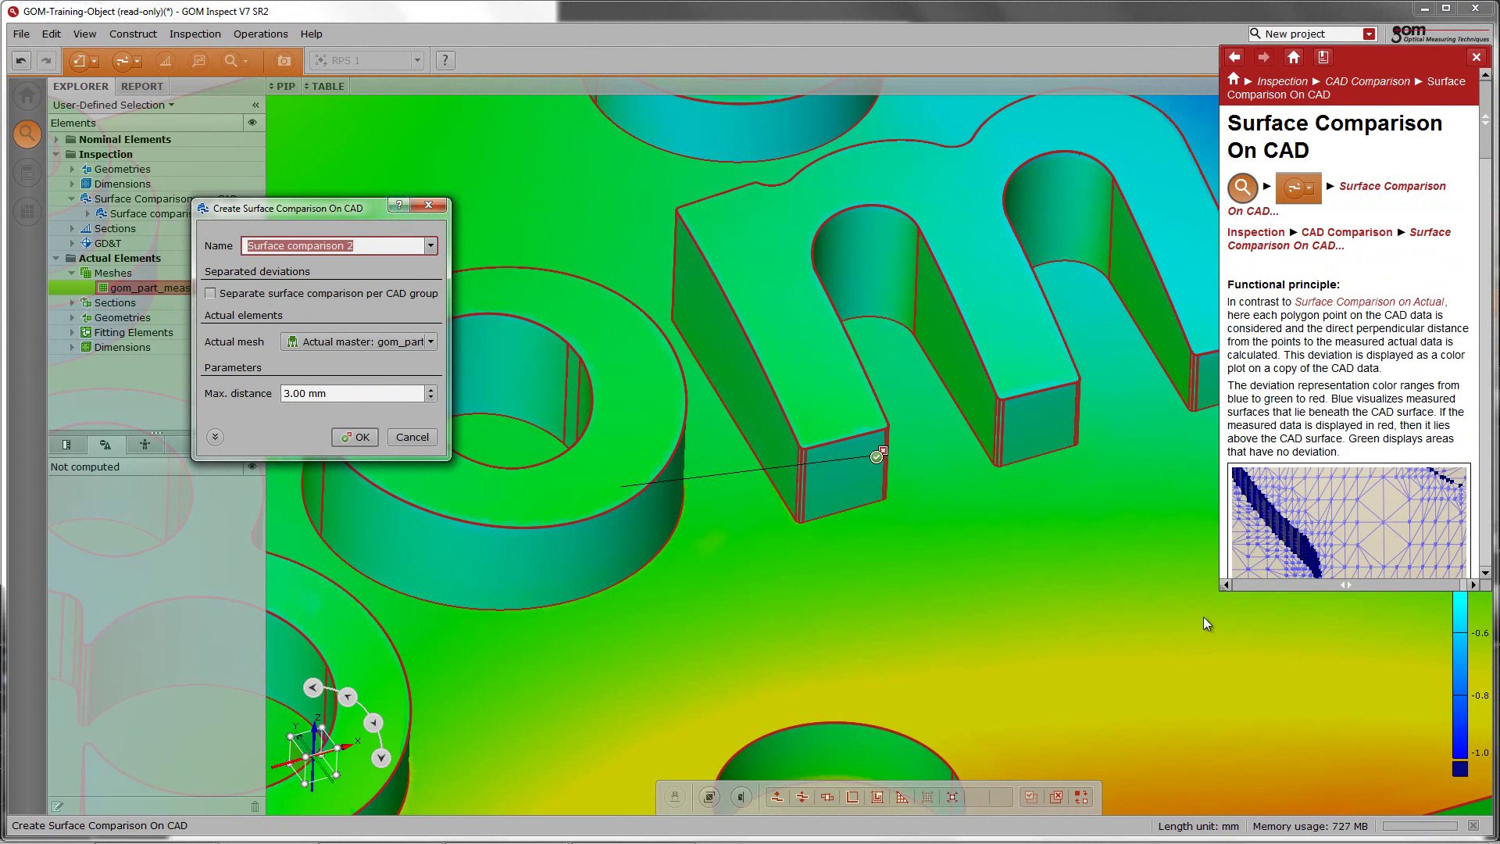
{"action": "left_click_drag", "start_coordinate": [1221, 591], "coordinate": [741, 750]}
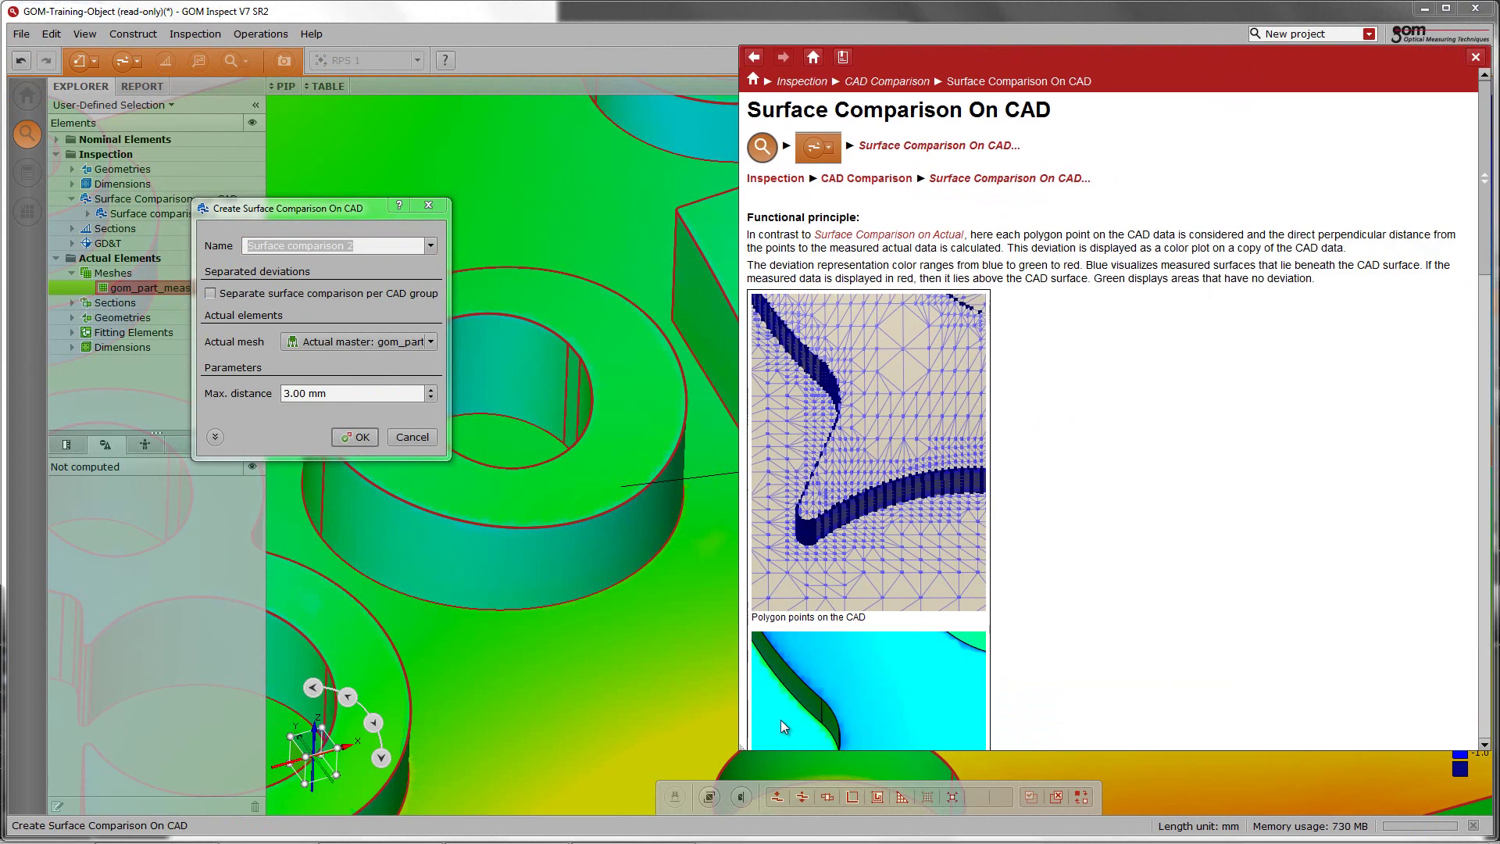
{"action": "scroll", "coordinate": [945, 513], "scroll_direction": "down", "scroll_amount": 12}
{"action": "scroll", "coordinate": [949, 520], "scroll_direction": "down", "scroll_amount": 9}
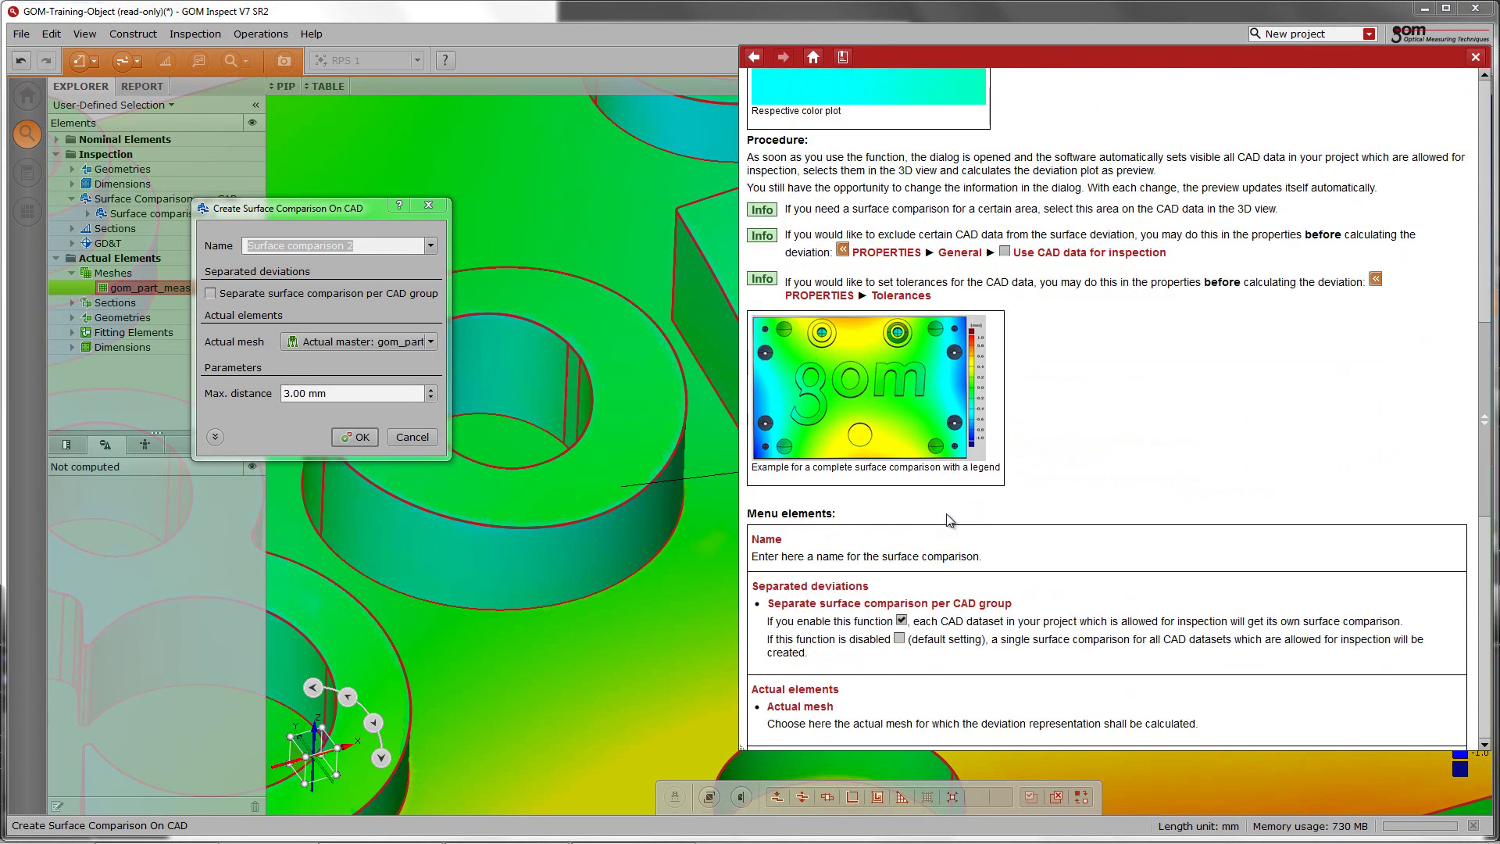
{"action": "left_click", "coordinate": [303, 413]}
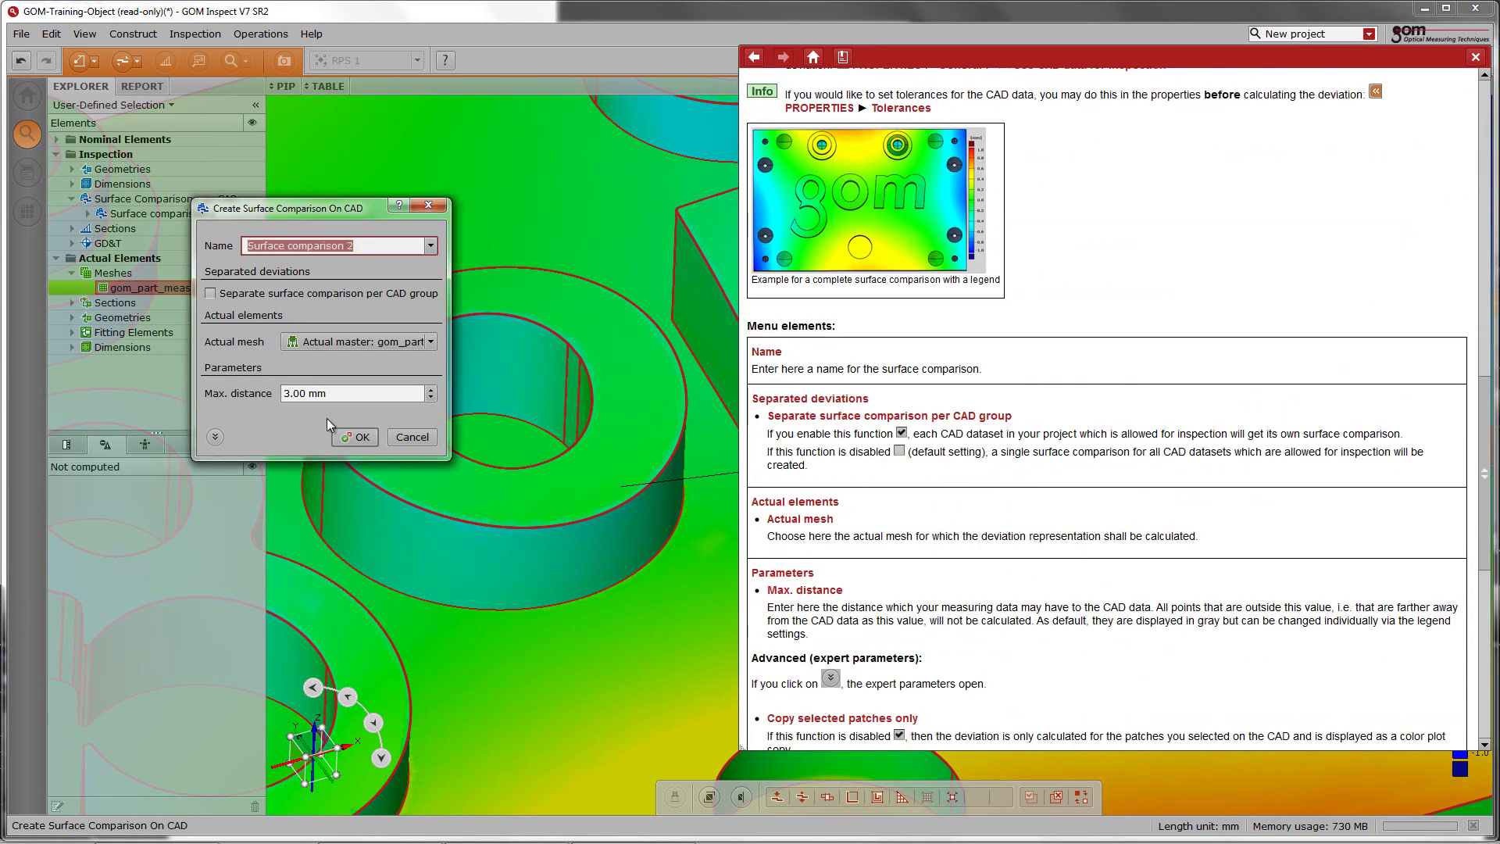
{"action": "left_click", "coordinate": [1475, 58]}
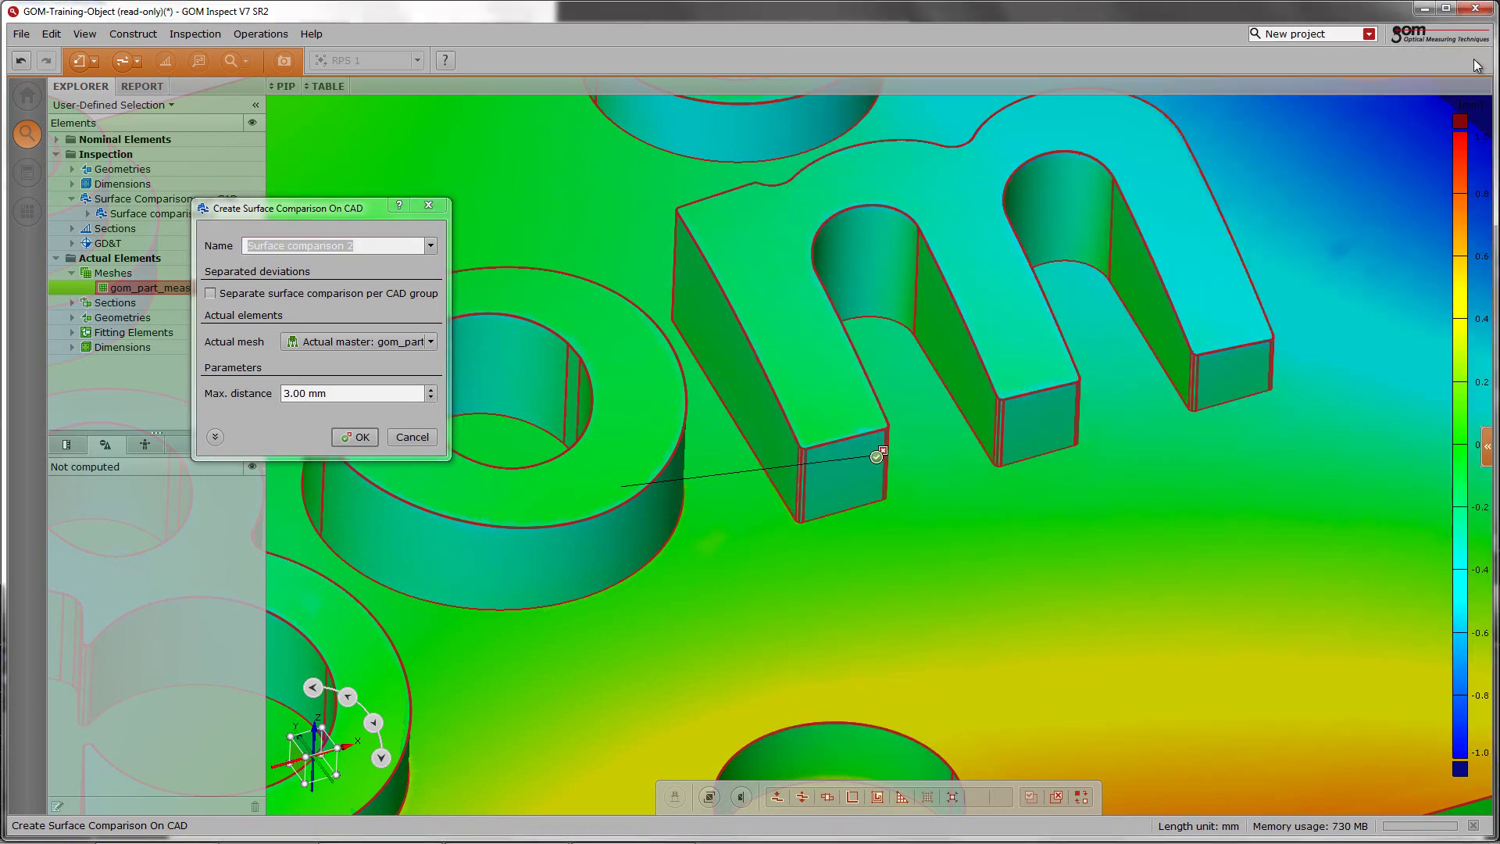